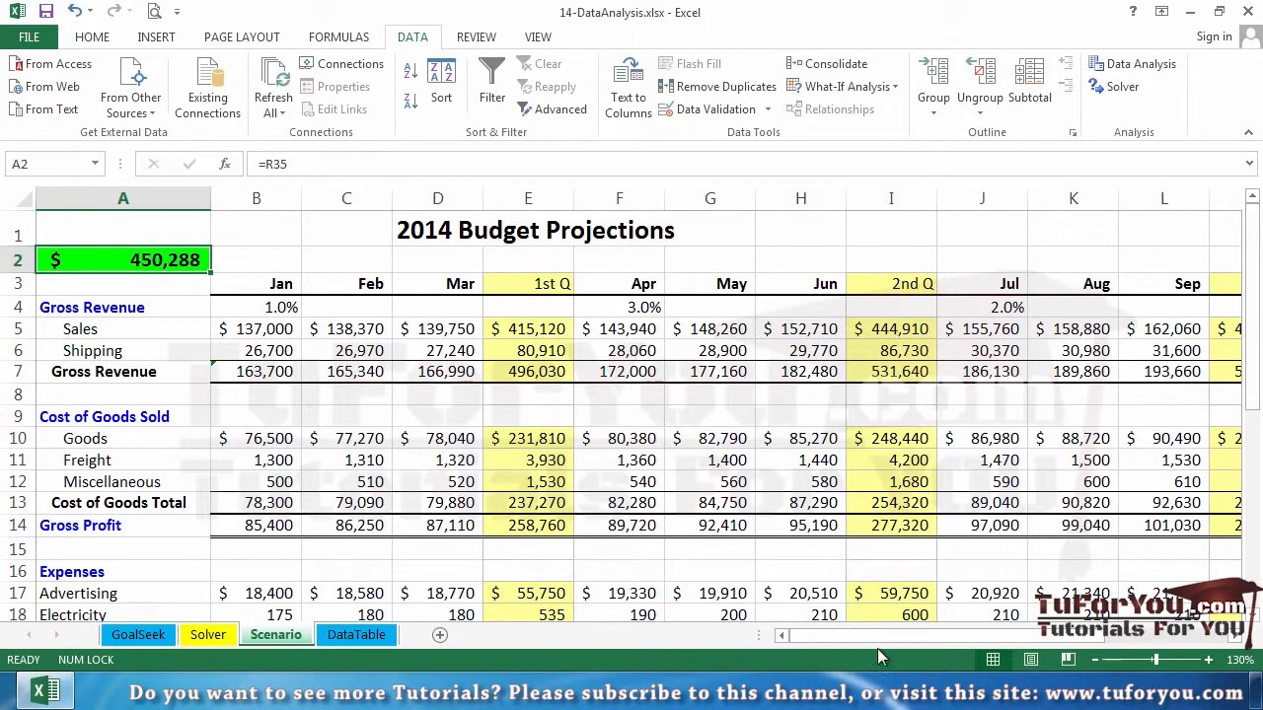
Examine the budget worksheet down to the Net Profit row and its yearly total linked to the highlighted summary cell
drag(877, 639, 552, 607)
scroll(275, 560, down, 3)
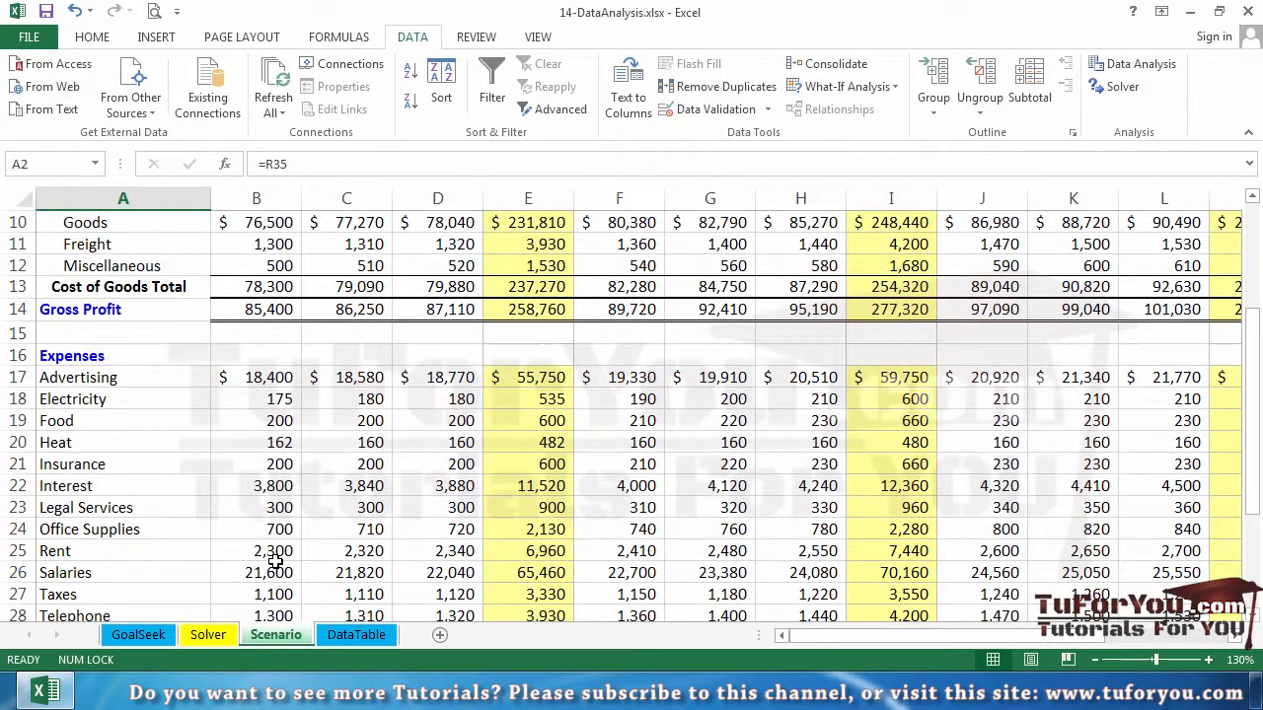
scroll(250, 524, down, 3)
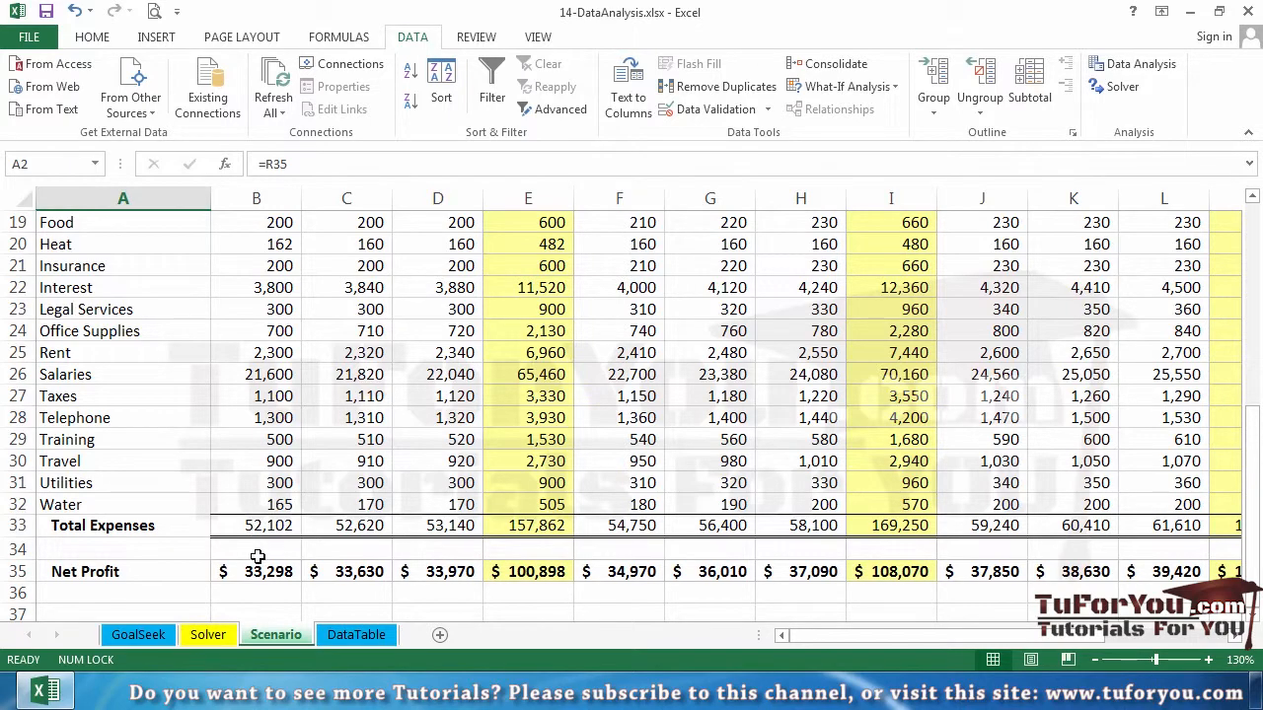
drag(828, 640, 1052, 643)
click(1154, 577)
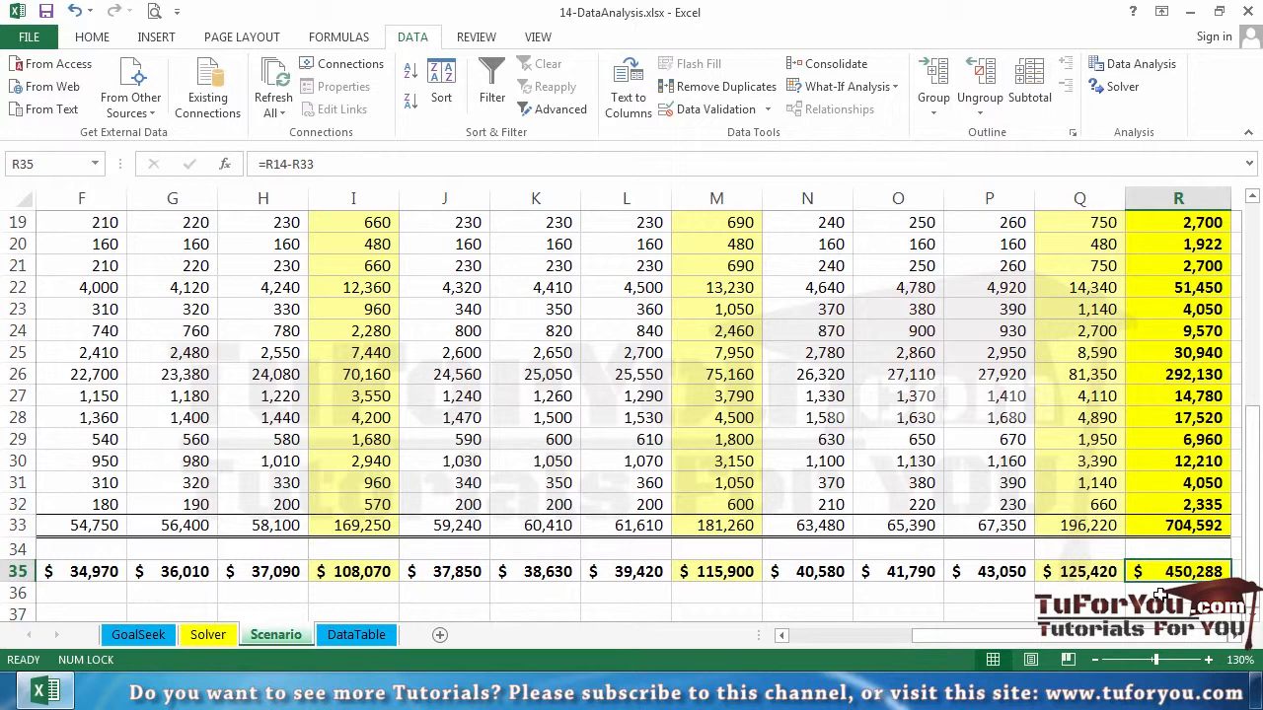
key(ctrl+Home)
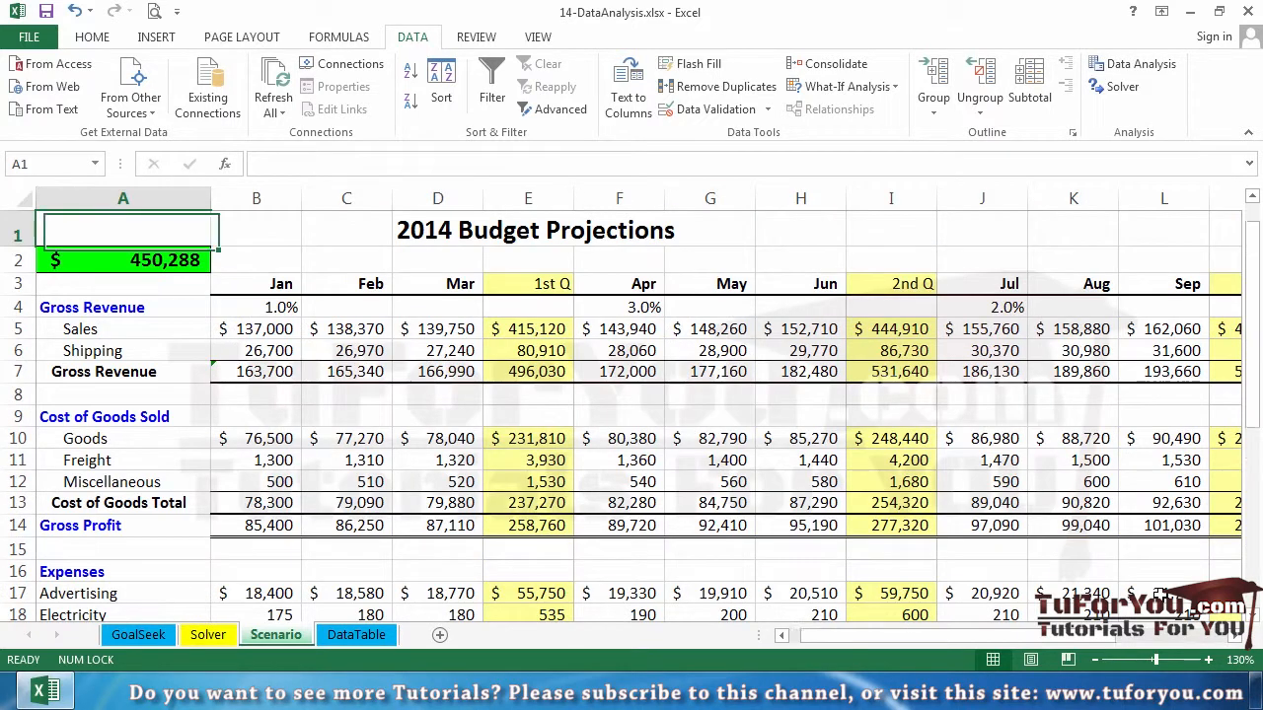
click(189, 262)
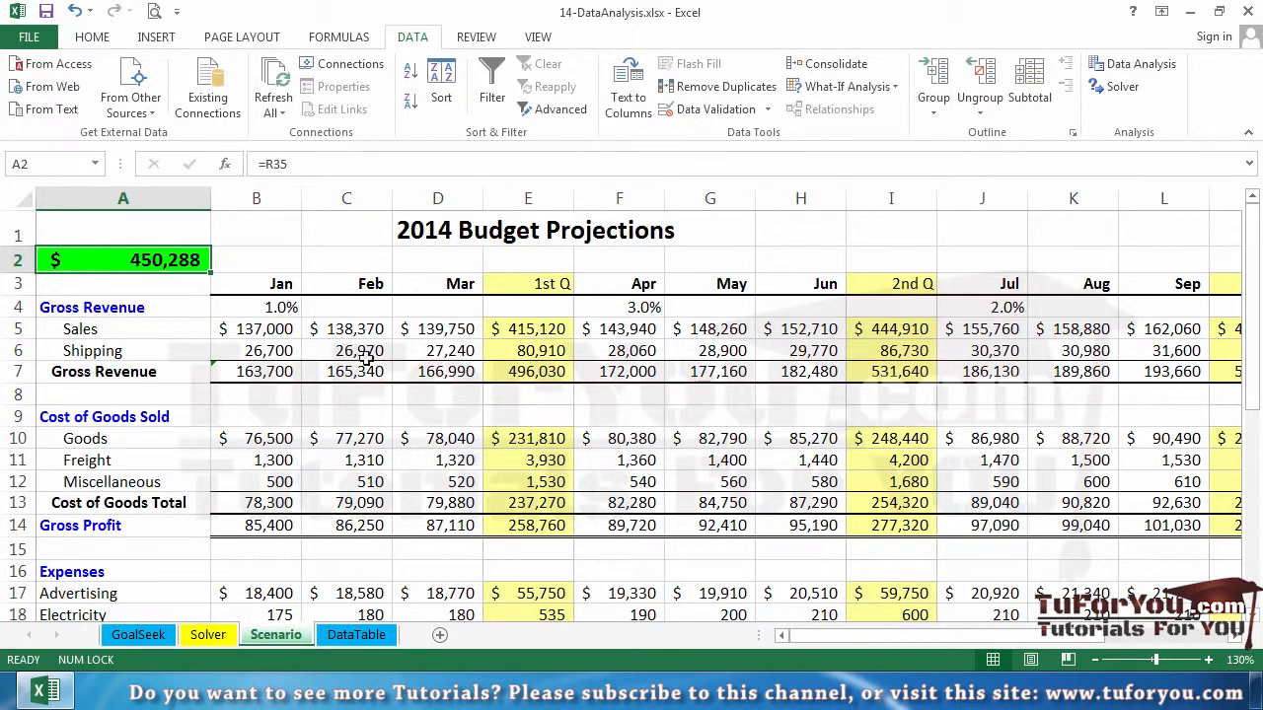
Inspect the monthly Sales formulas in row 5 and the growth-rate percentages in row 4
double_click(369, 329)
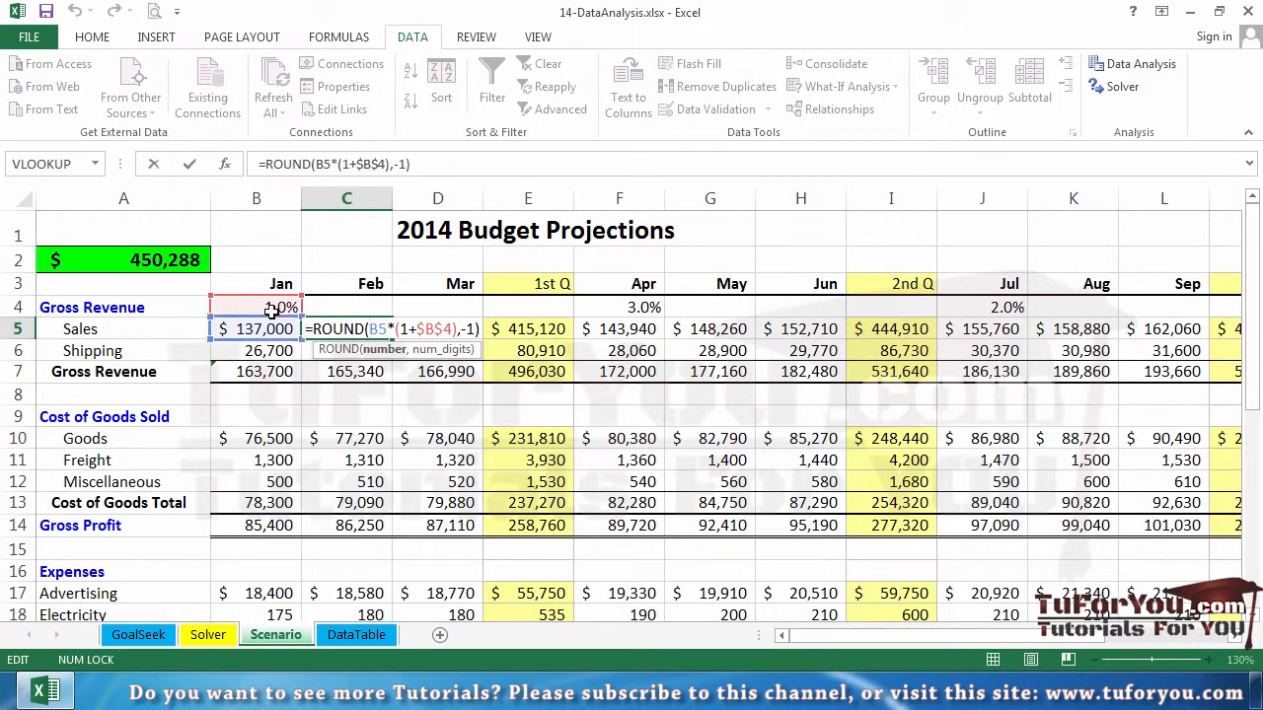
key(Escape)
double_click(446, 331)
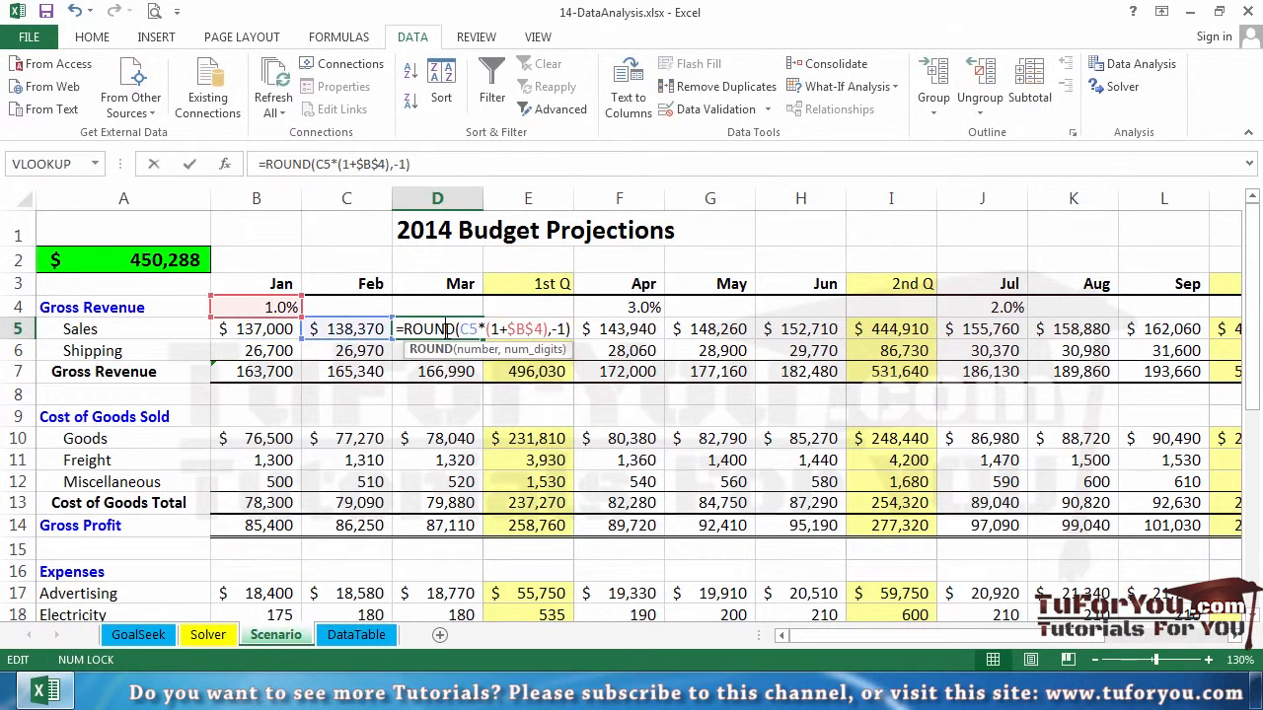
key(Escape)
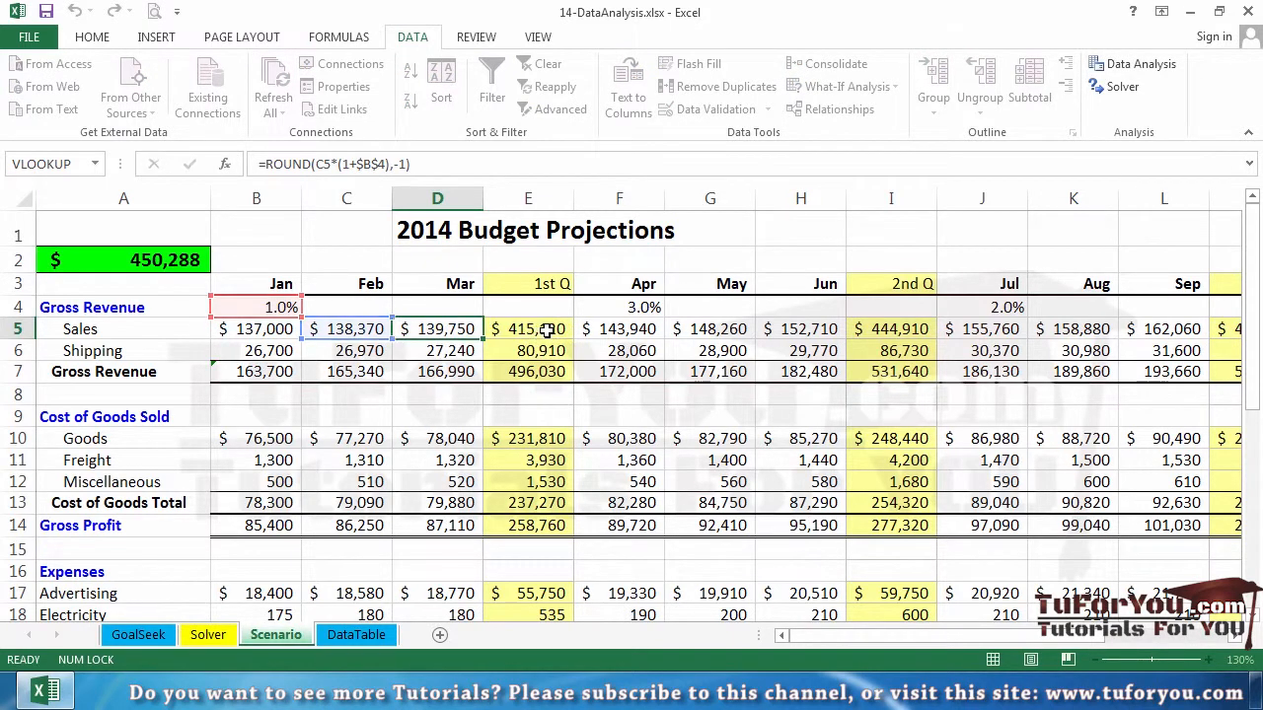
double_click(615, 331)
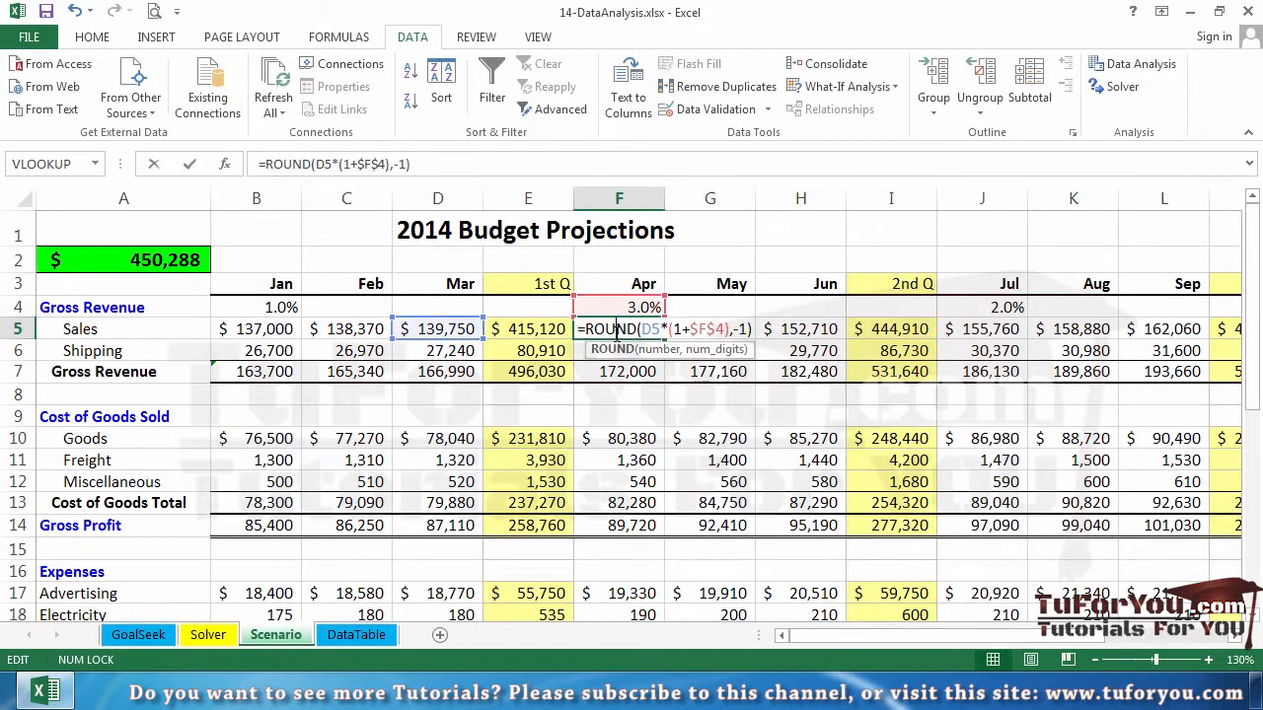
key(Escape)
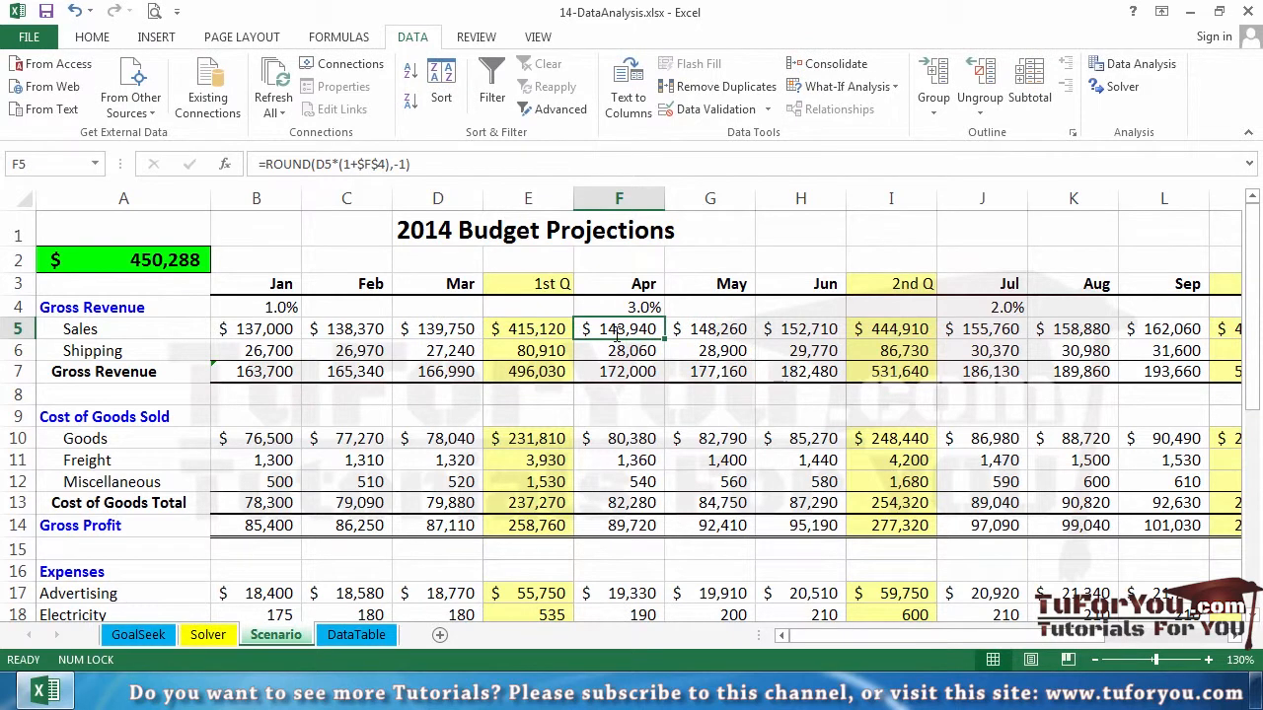
click(404, 305)
click(341, 305)
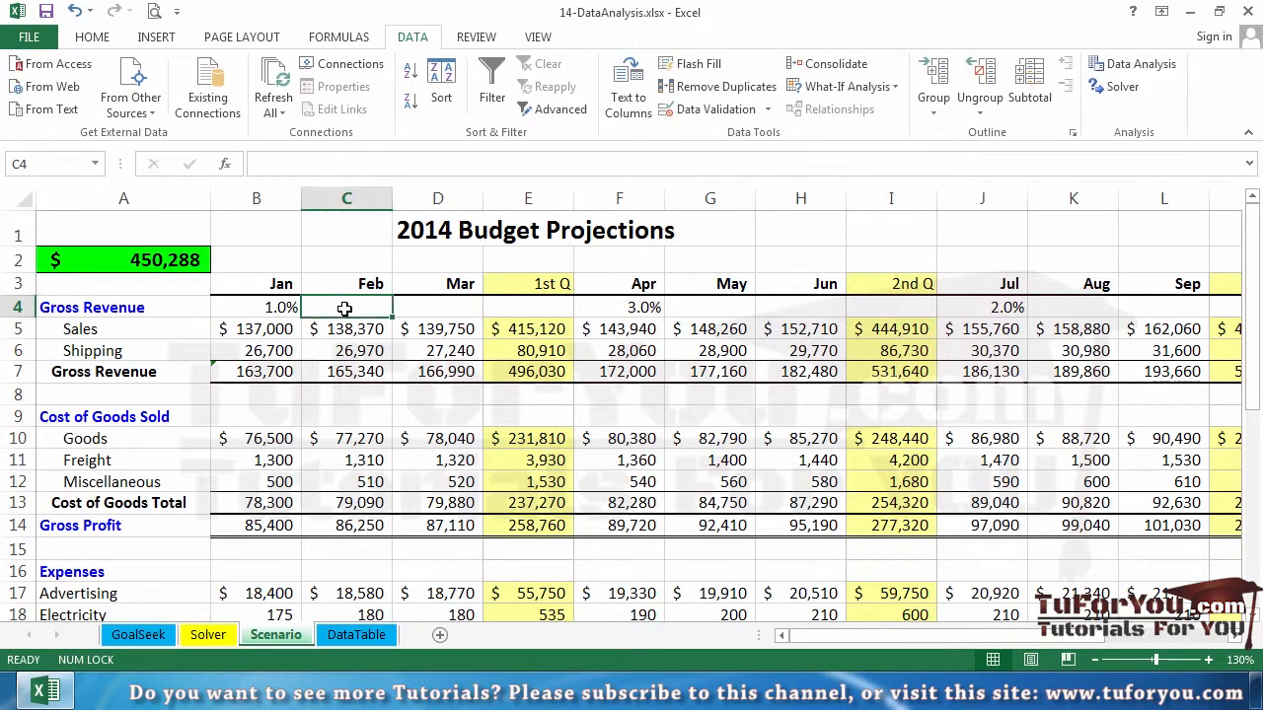
click(723, 329)
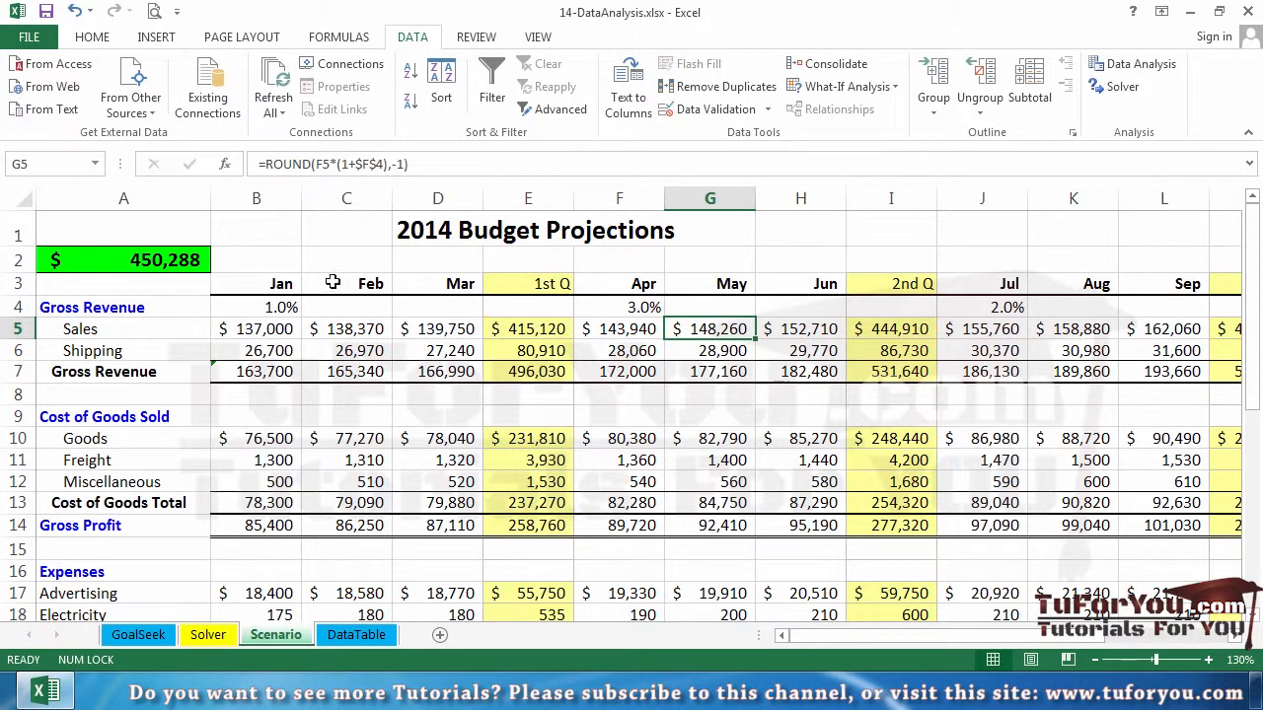
click(260, 330)
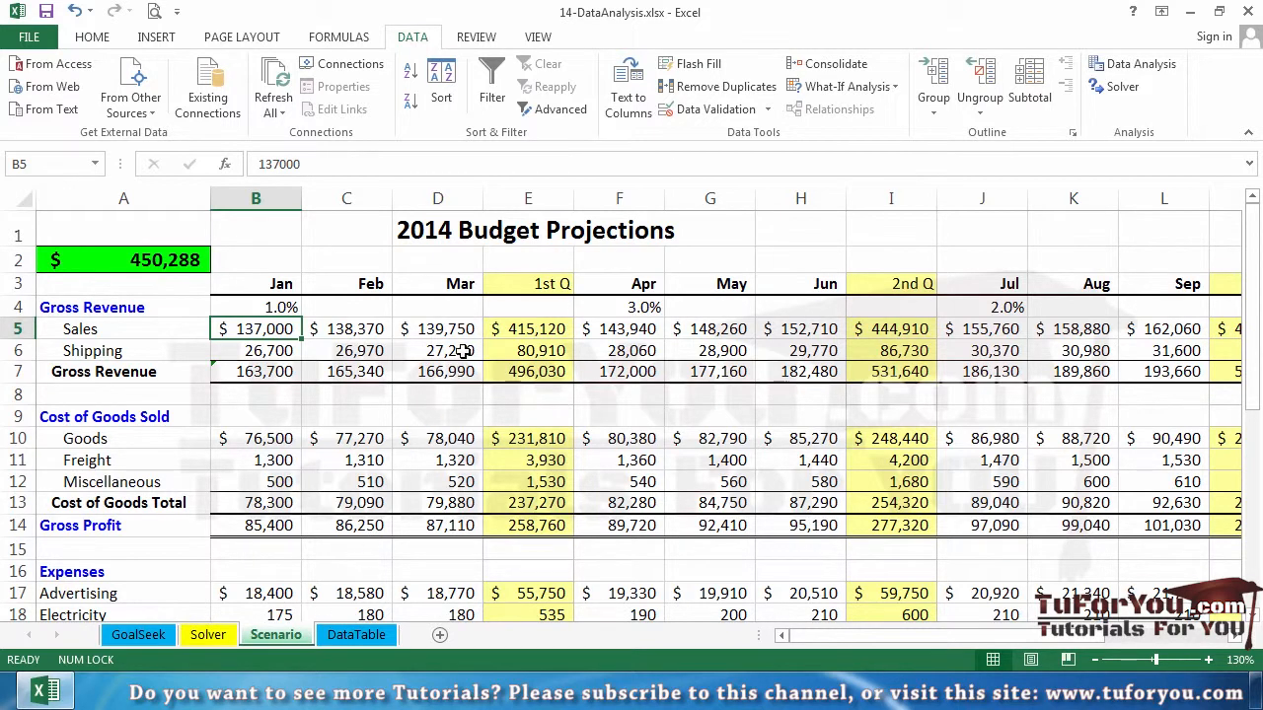
Add a scenario named Normal with January Sales B5 and Goods B10 as changing cells, keeping their current values
click(178, 260)
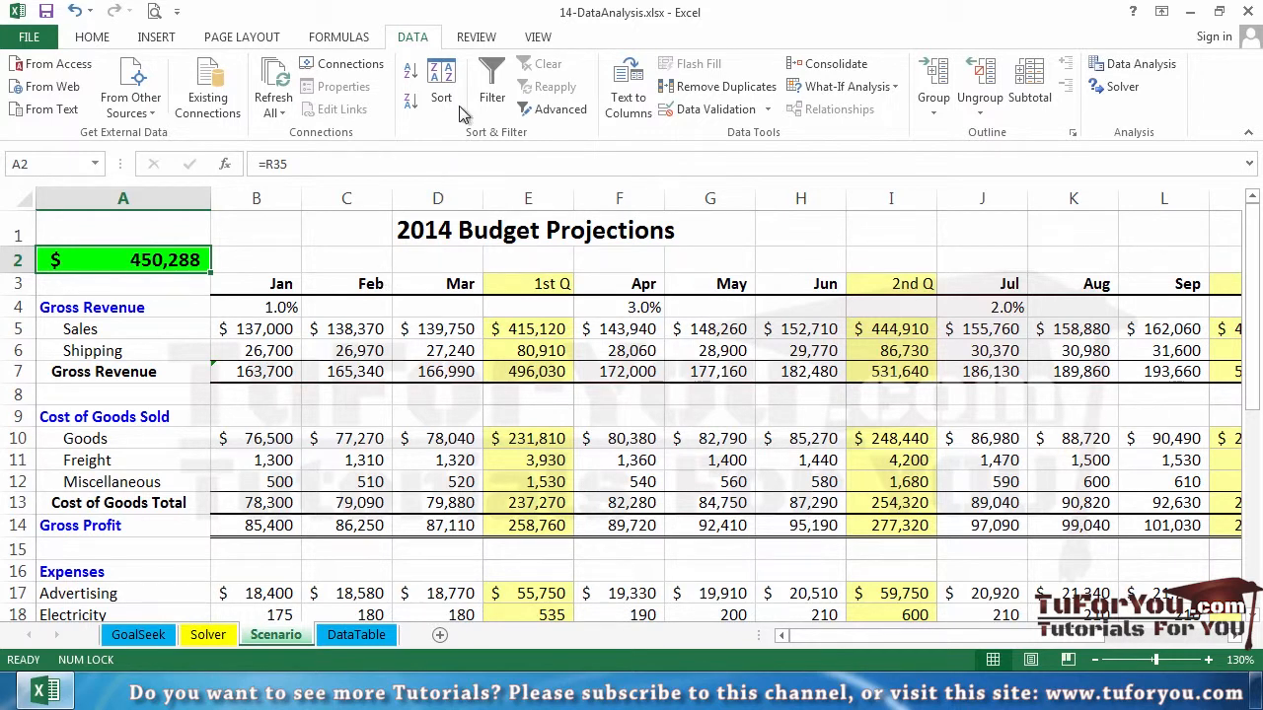
click(860, 91)
click(868, 114)
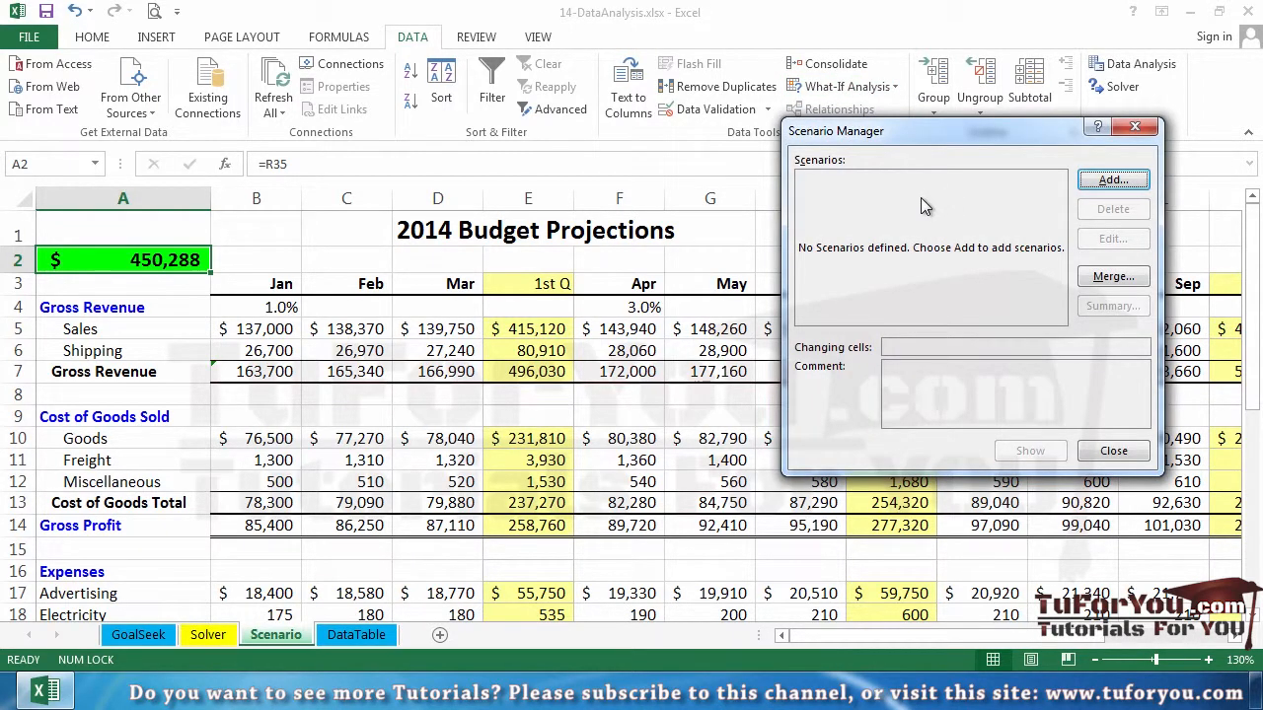
click(1105, 180)
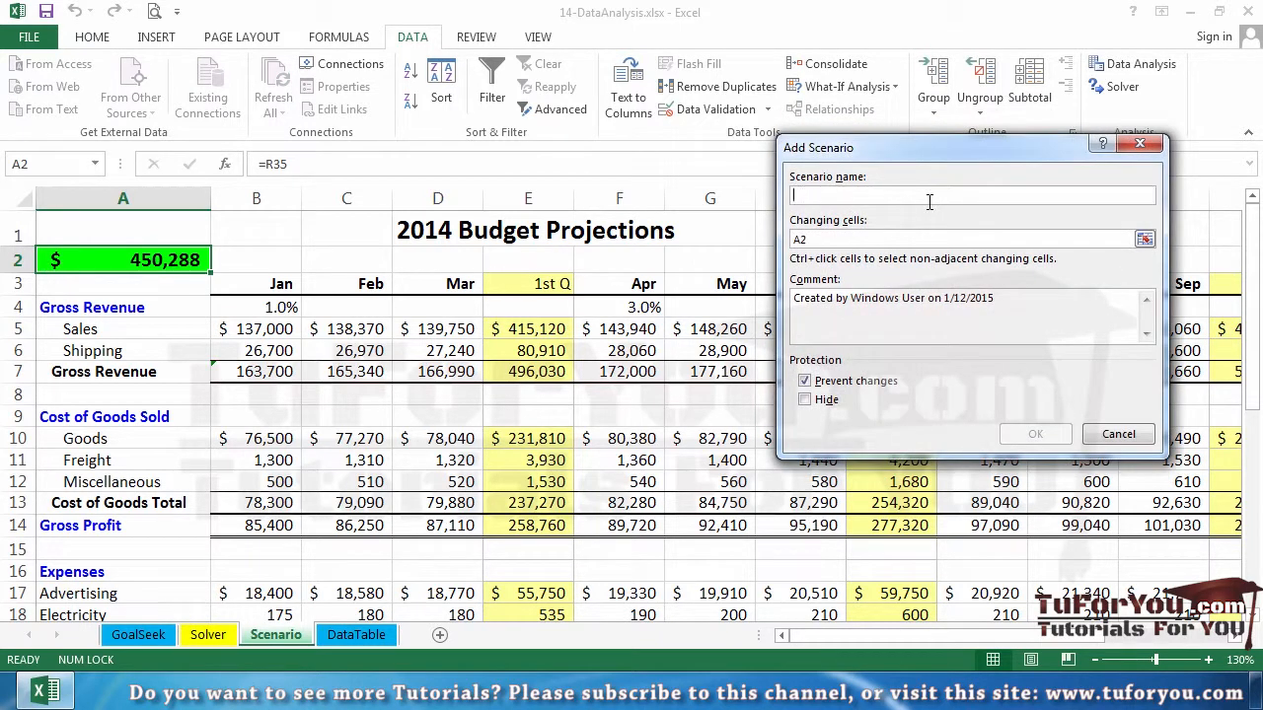
text(Normal)
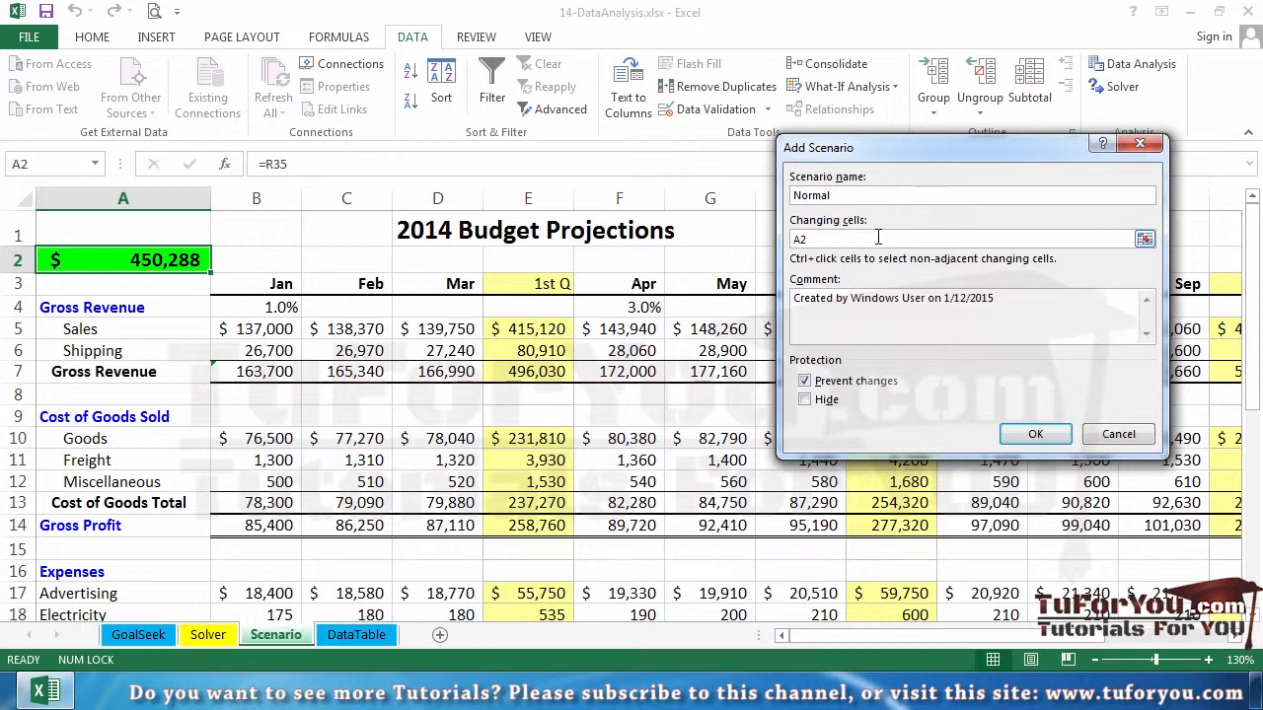
click(704, 240)
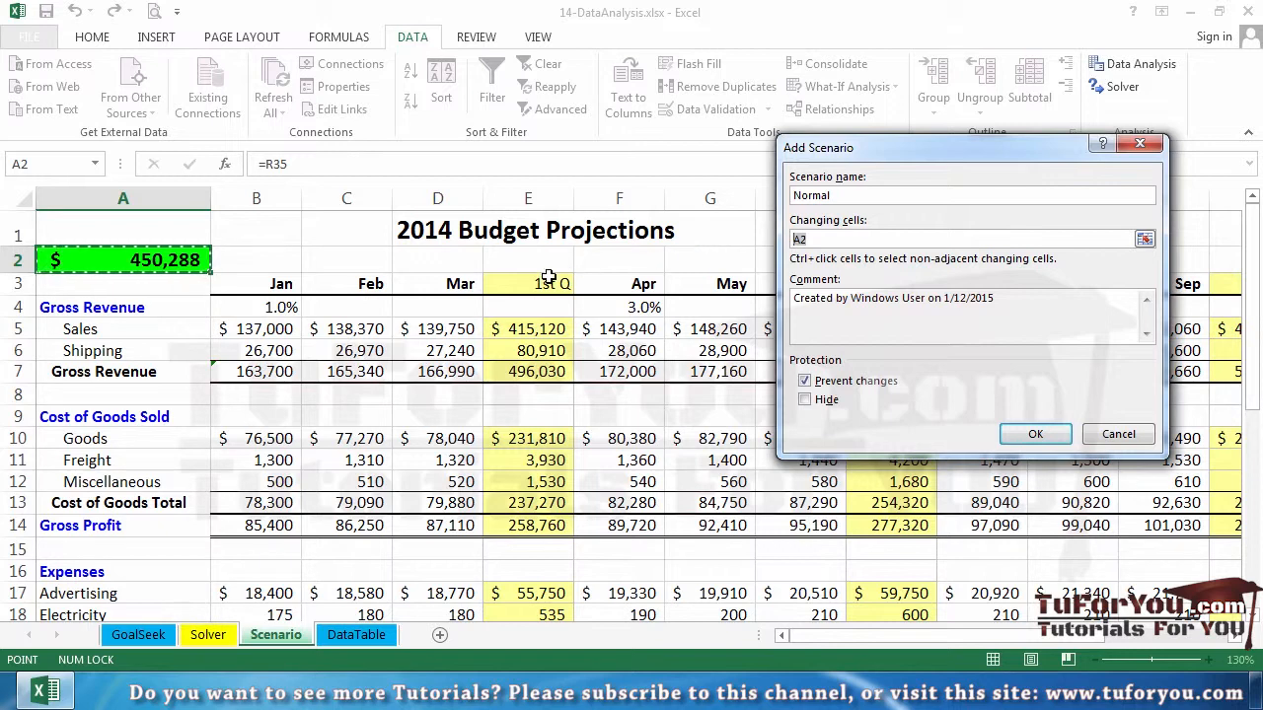
click(268, 331)
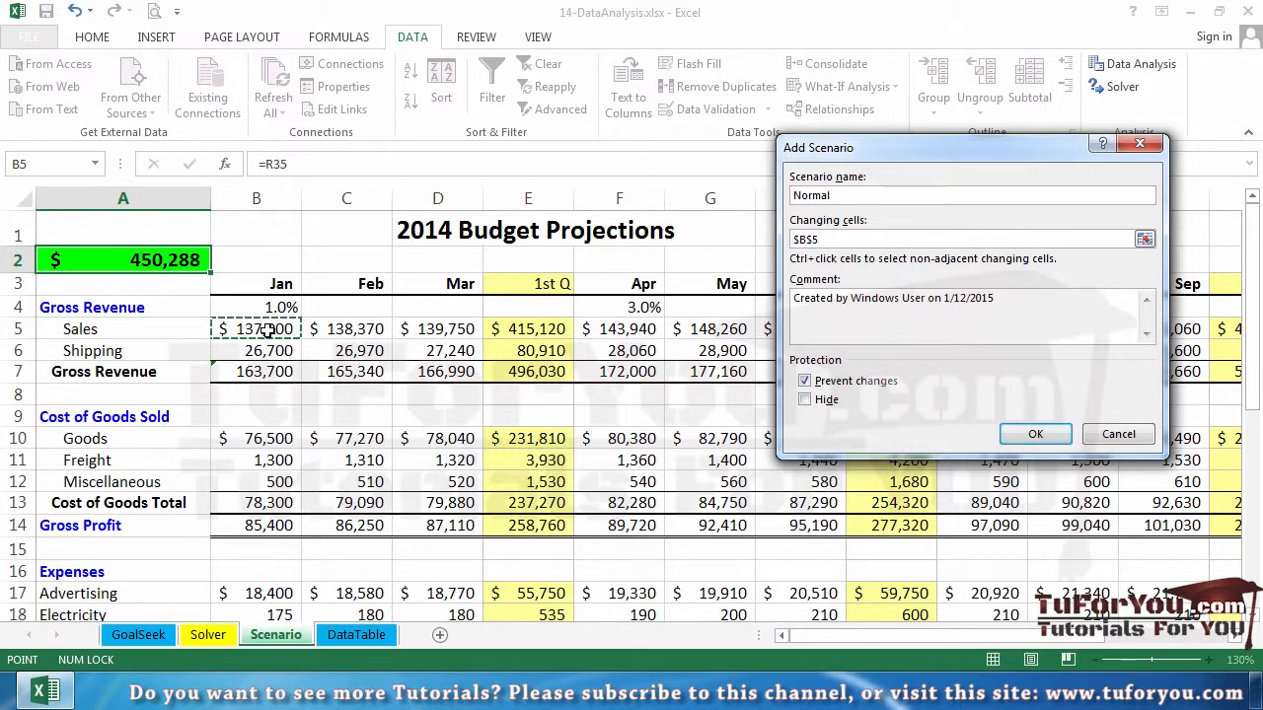
ctrl+click(254, 440)
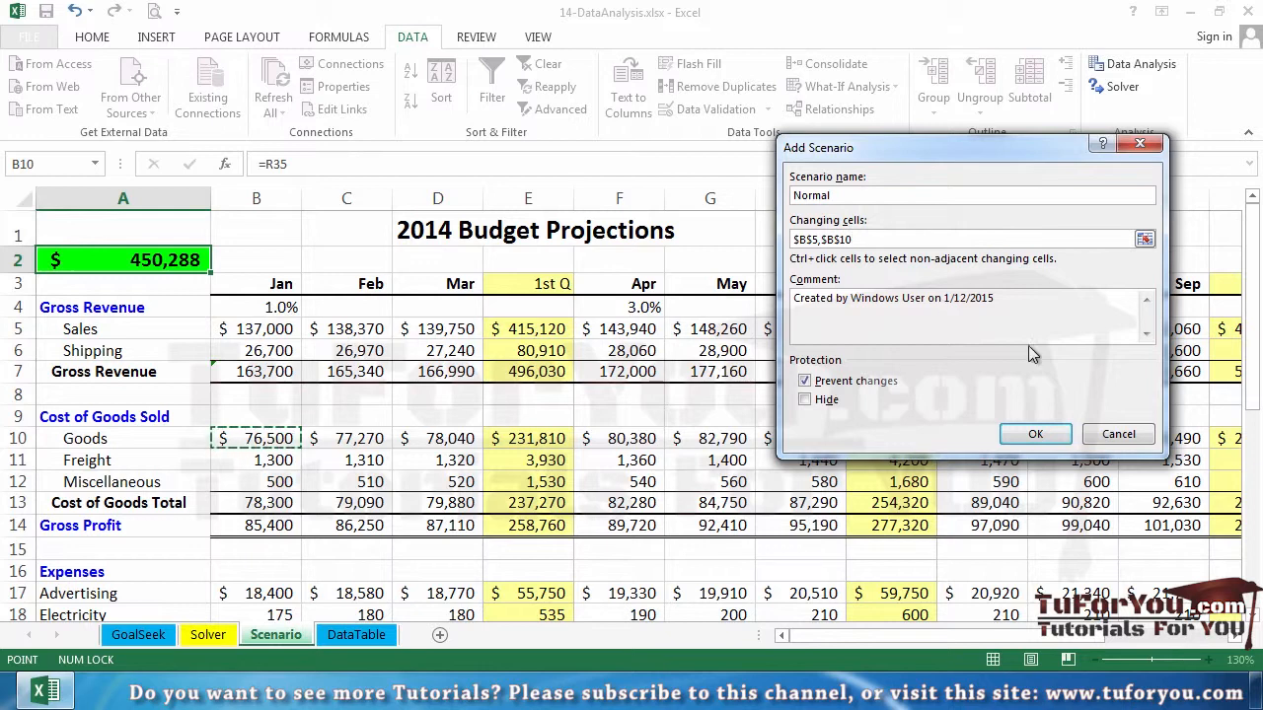
click(1034, 438)
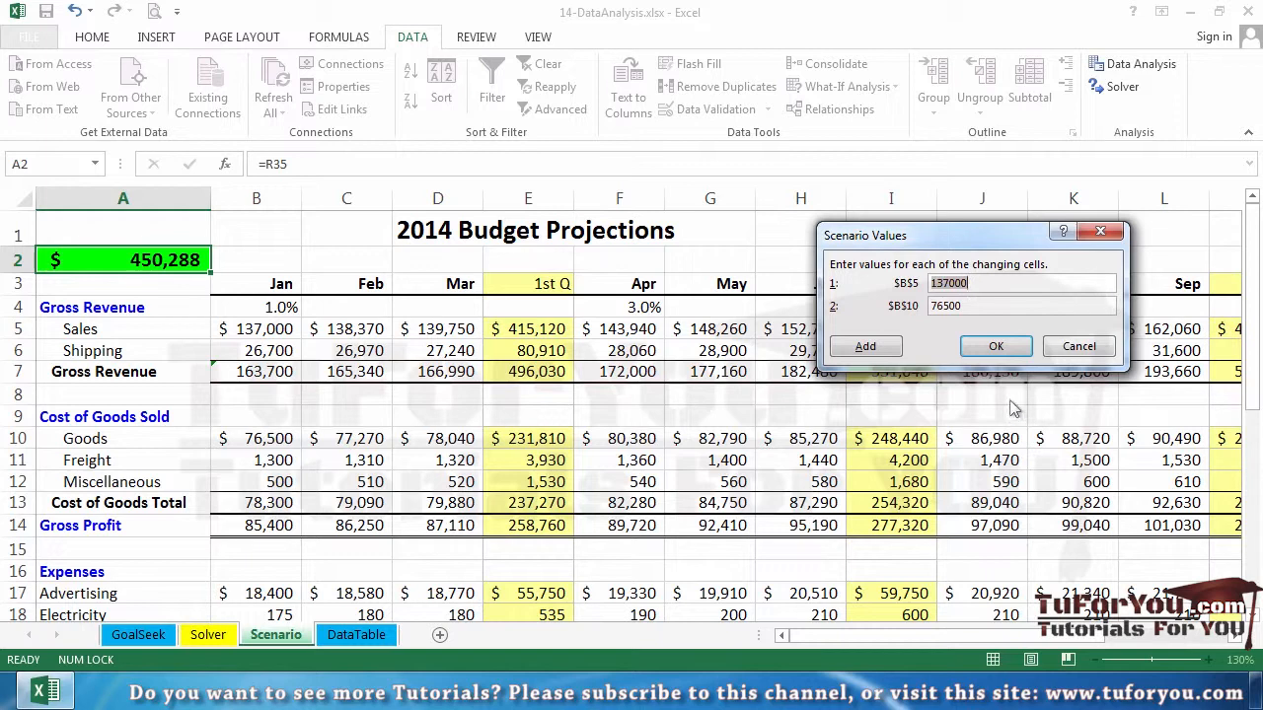
click(996, 347)
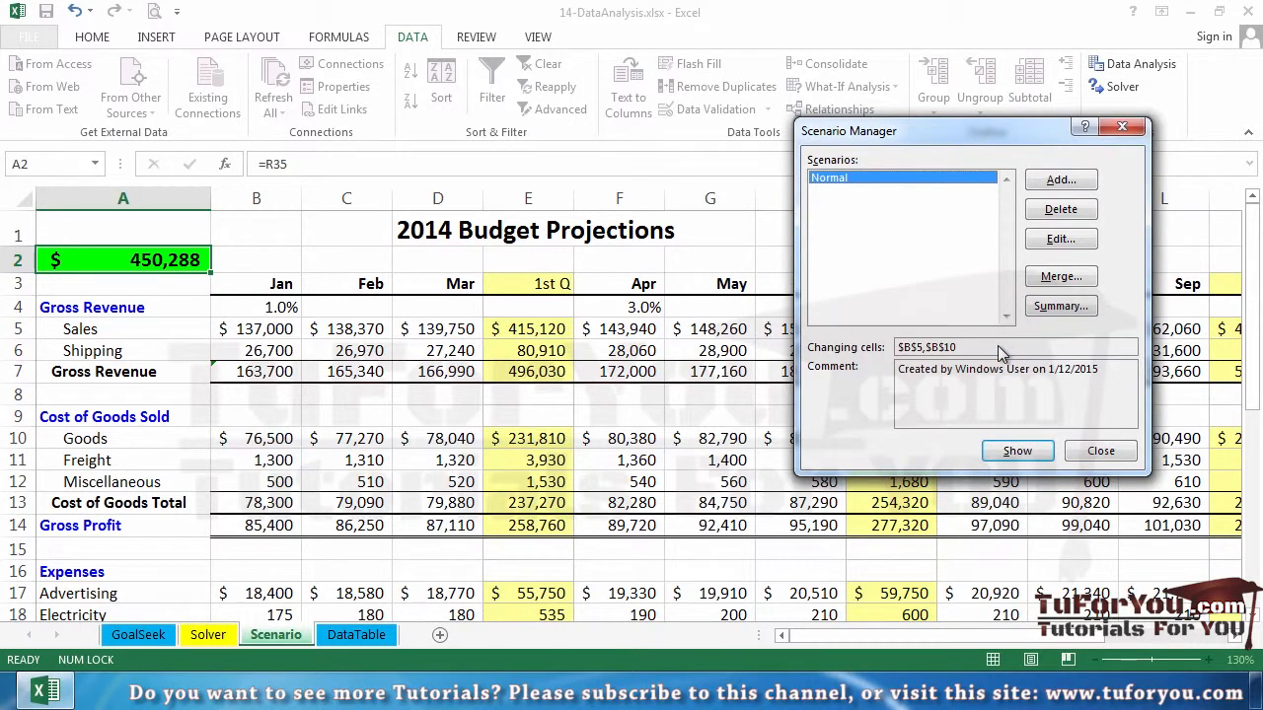
Add another scenario named LowSales-HighCost of Goods using the same changing cells B5 and B10
click(1070, 182)
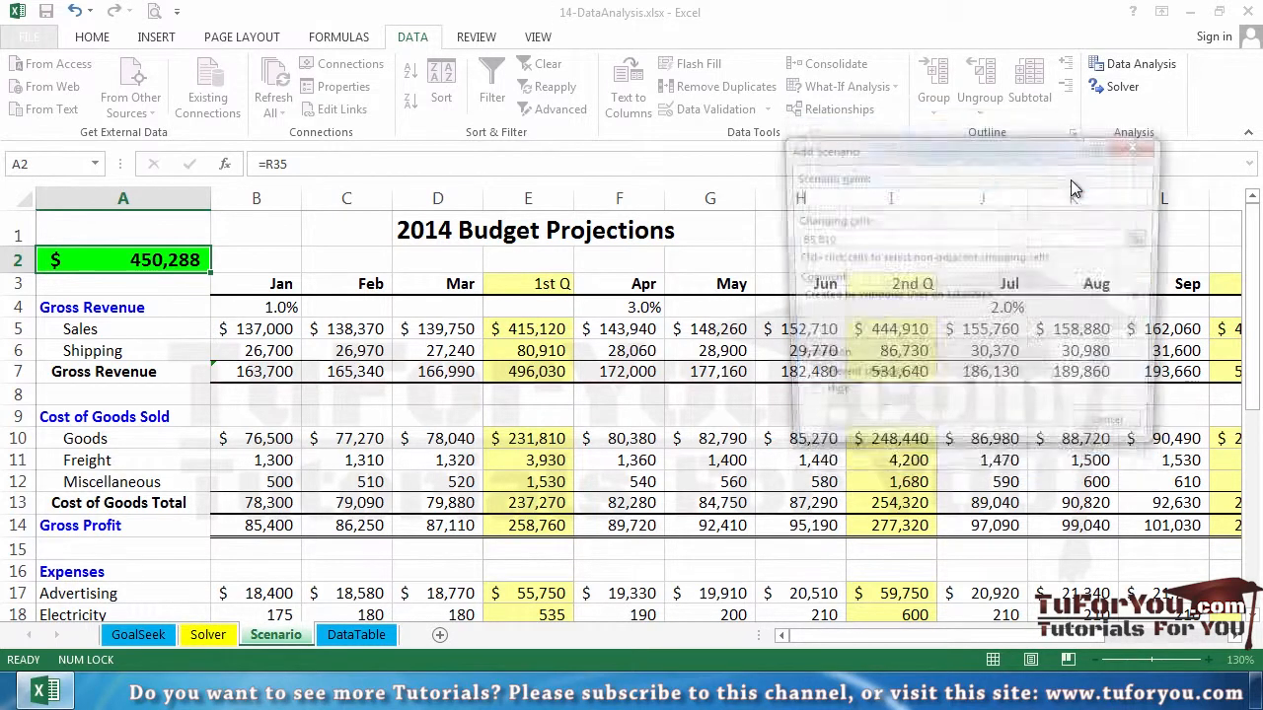
text(LowS)
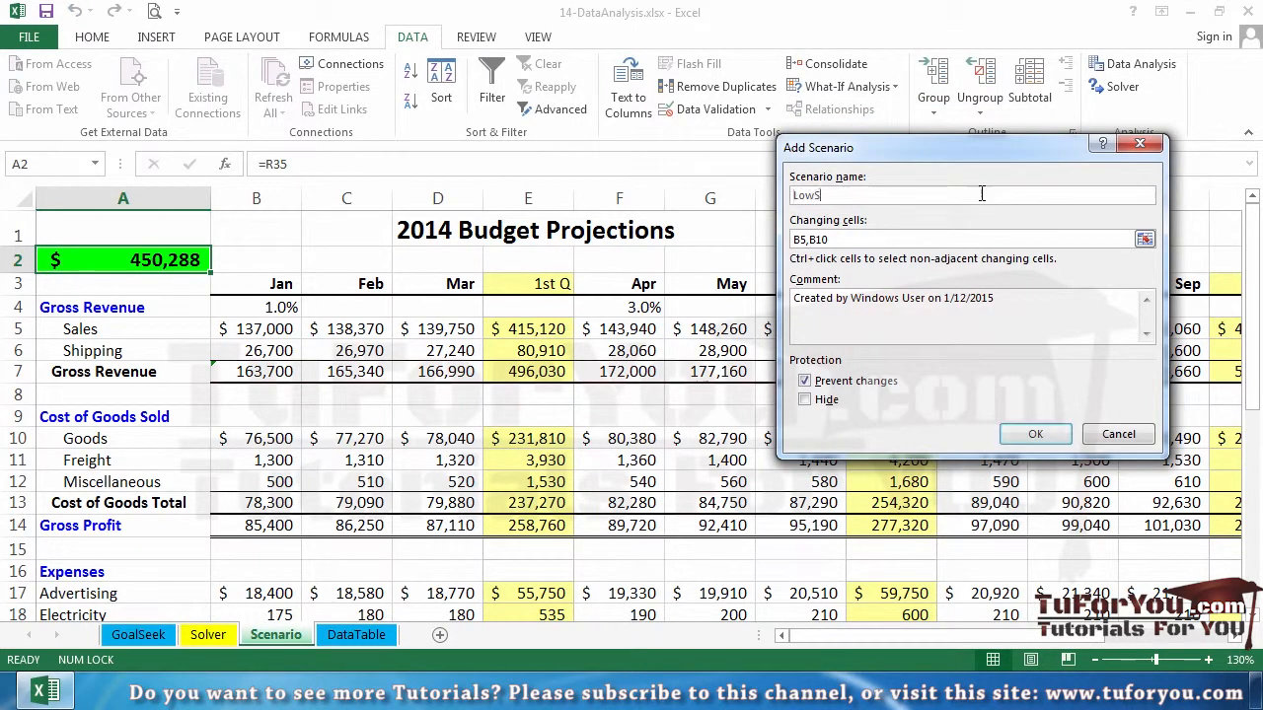
text(ales-HighCost of )
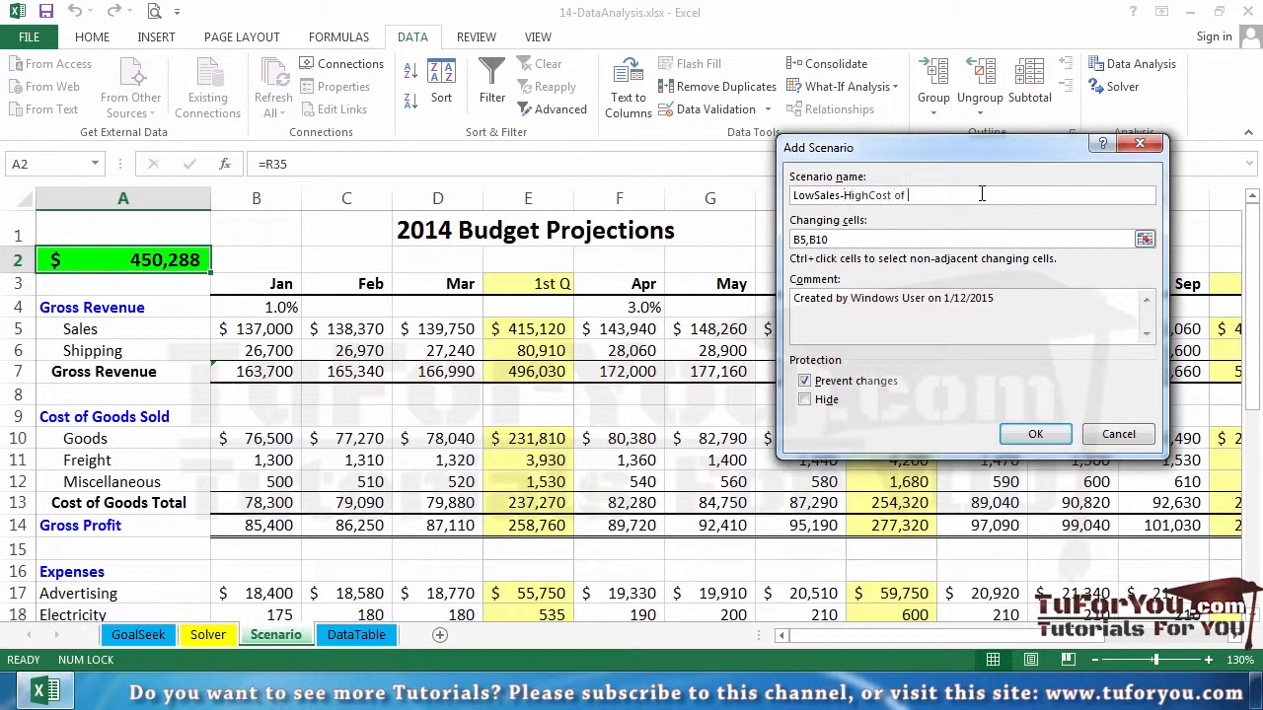
text(Goods)
click(869, 242)
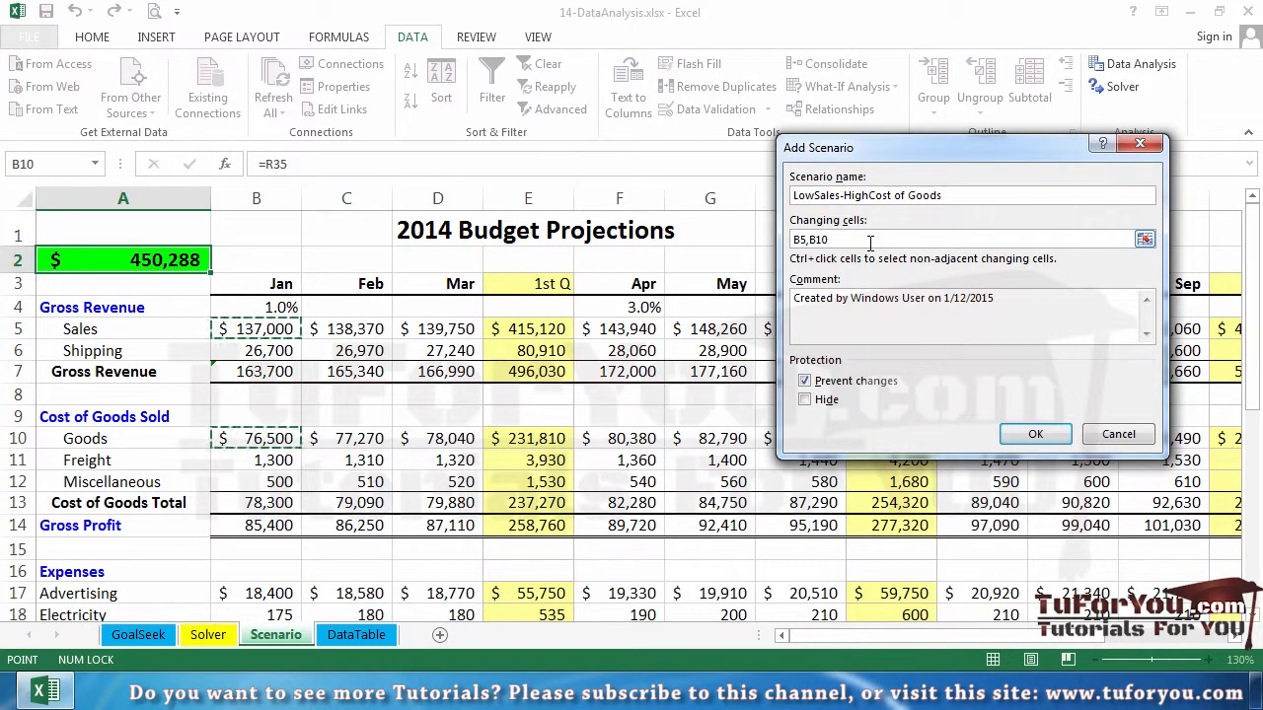
click(1035, 438)
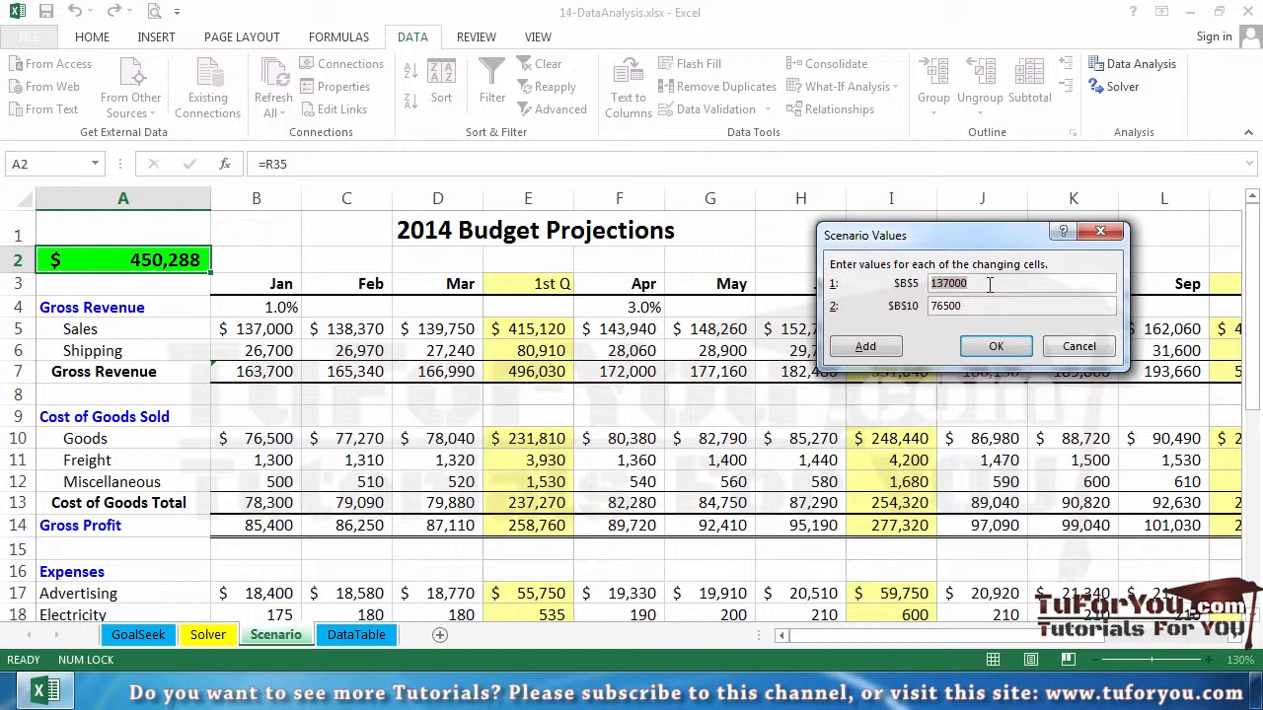
Set this scenario's values to 130000 for B5 and 80000 for B10
text(130000)
double_click(987, 304)
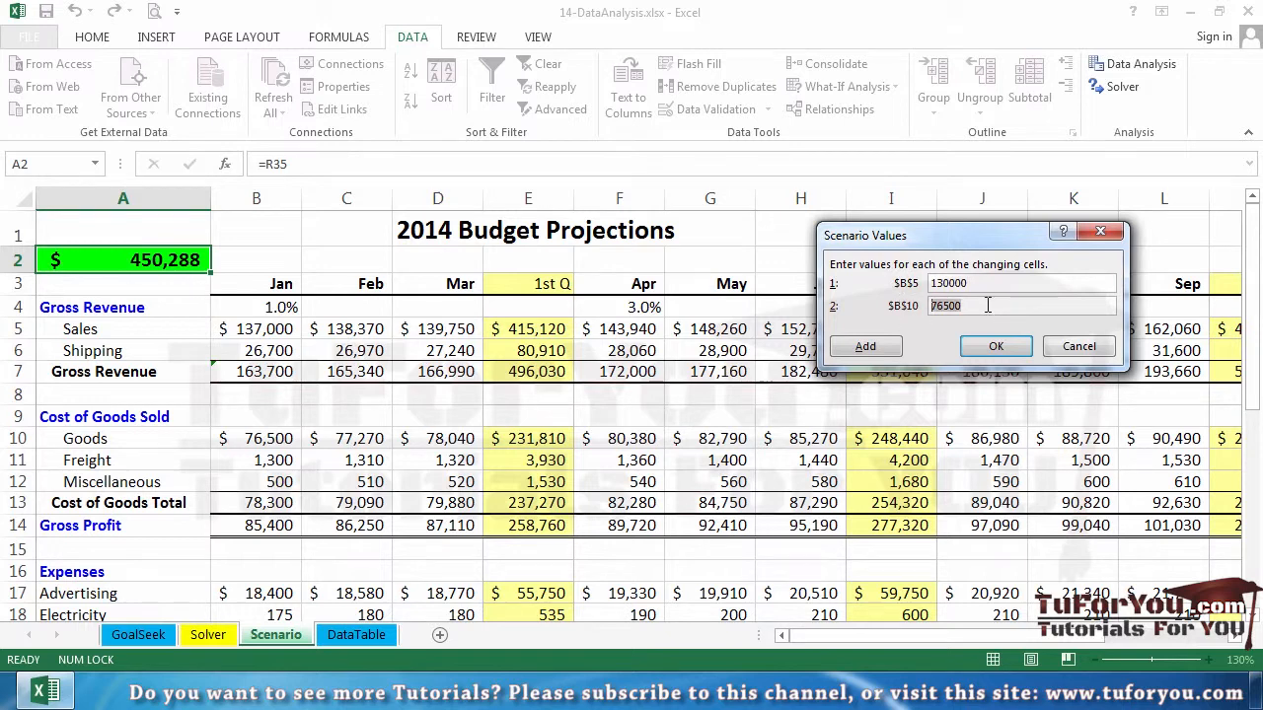
text(80000)
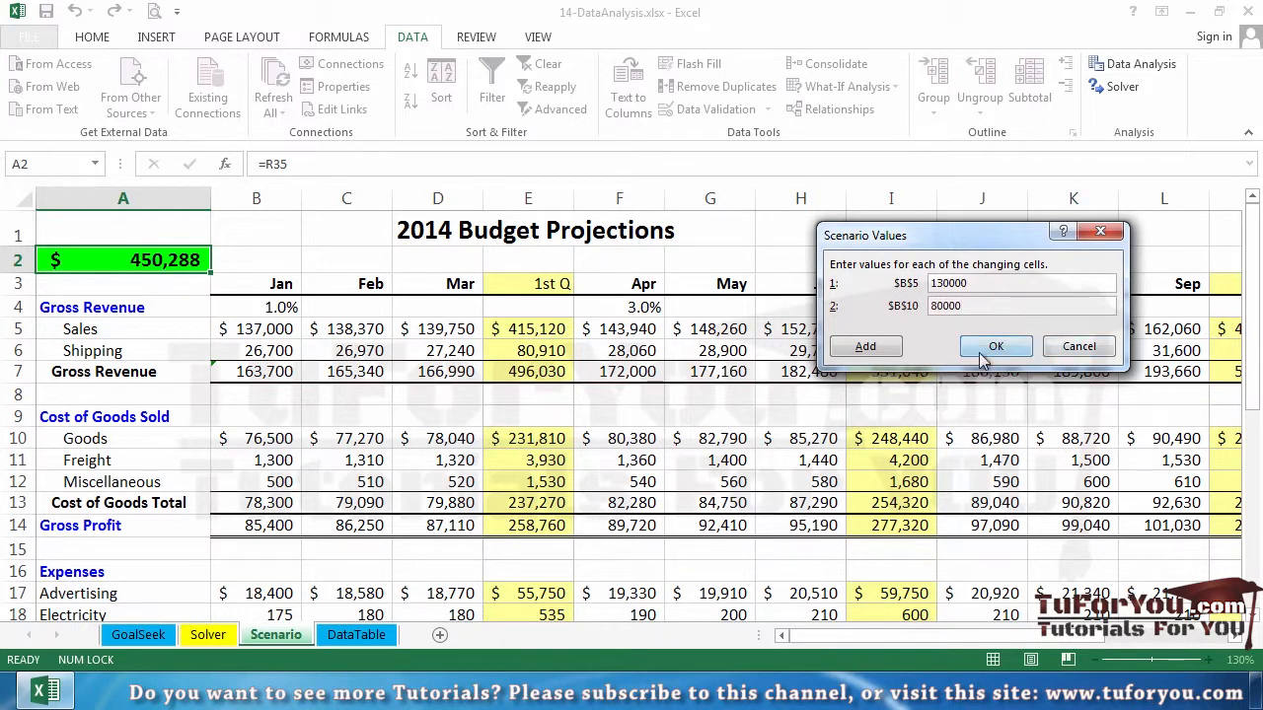
click(994, 346)
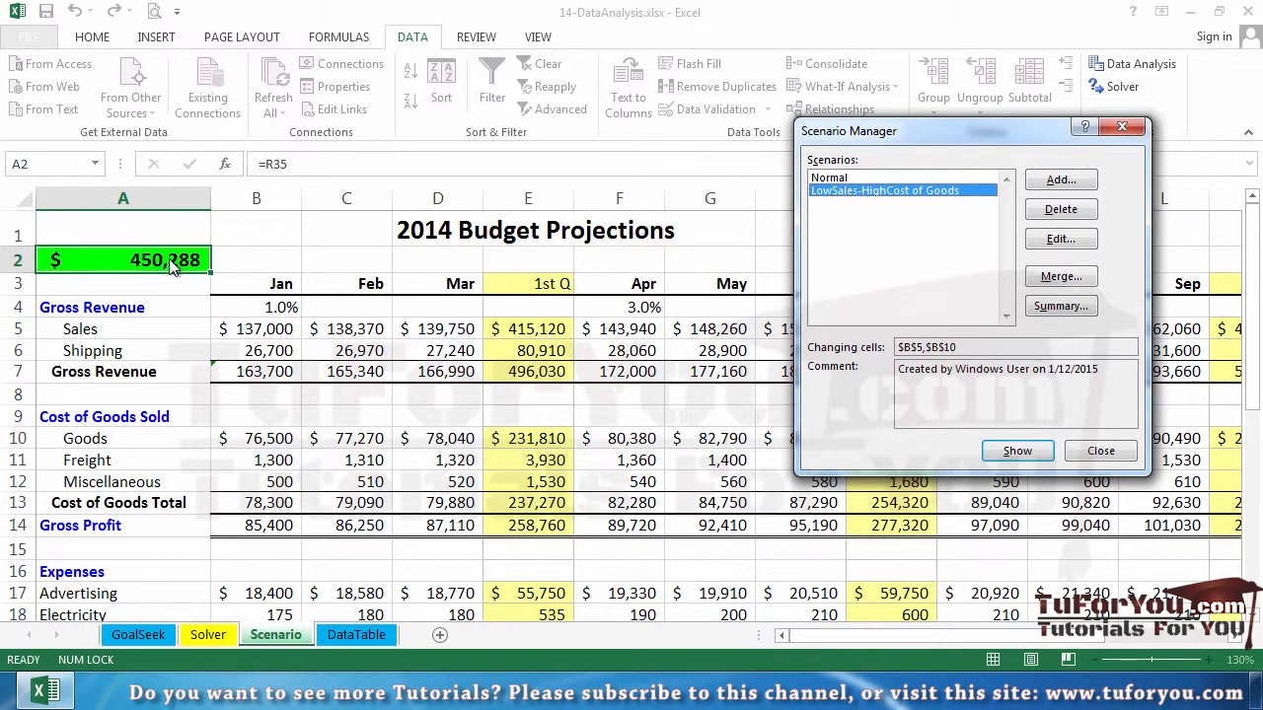
Show the LowSales-HighCost of Goods scenario on the sheet, then switch back to showing the Normal scenario
click(1017, 450)
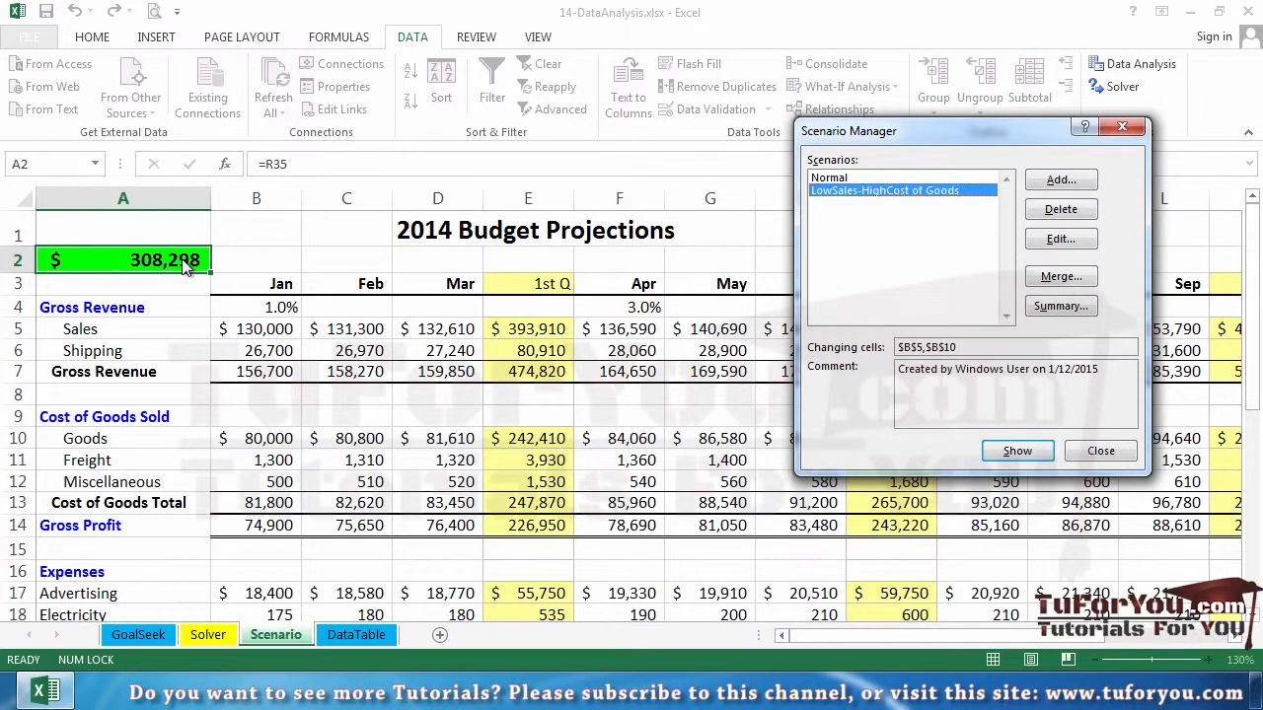
double_click(831, 181)
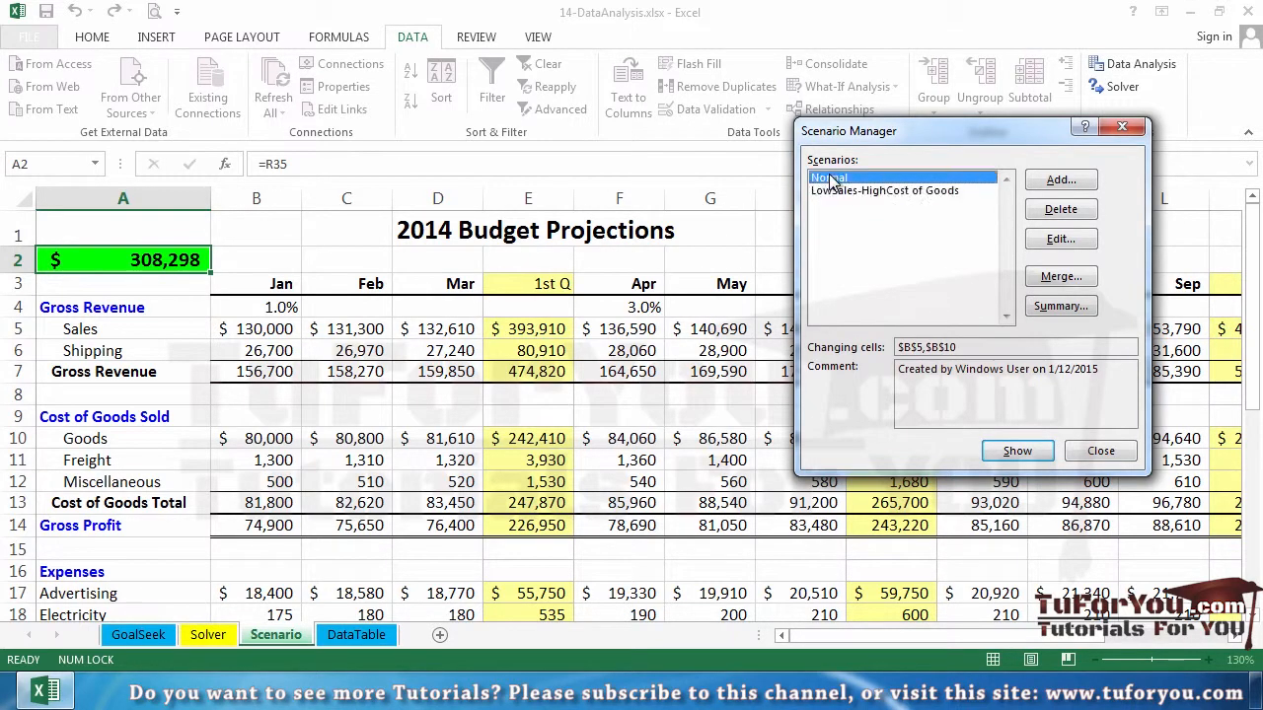
click(1006, 451)
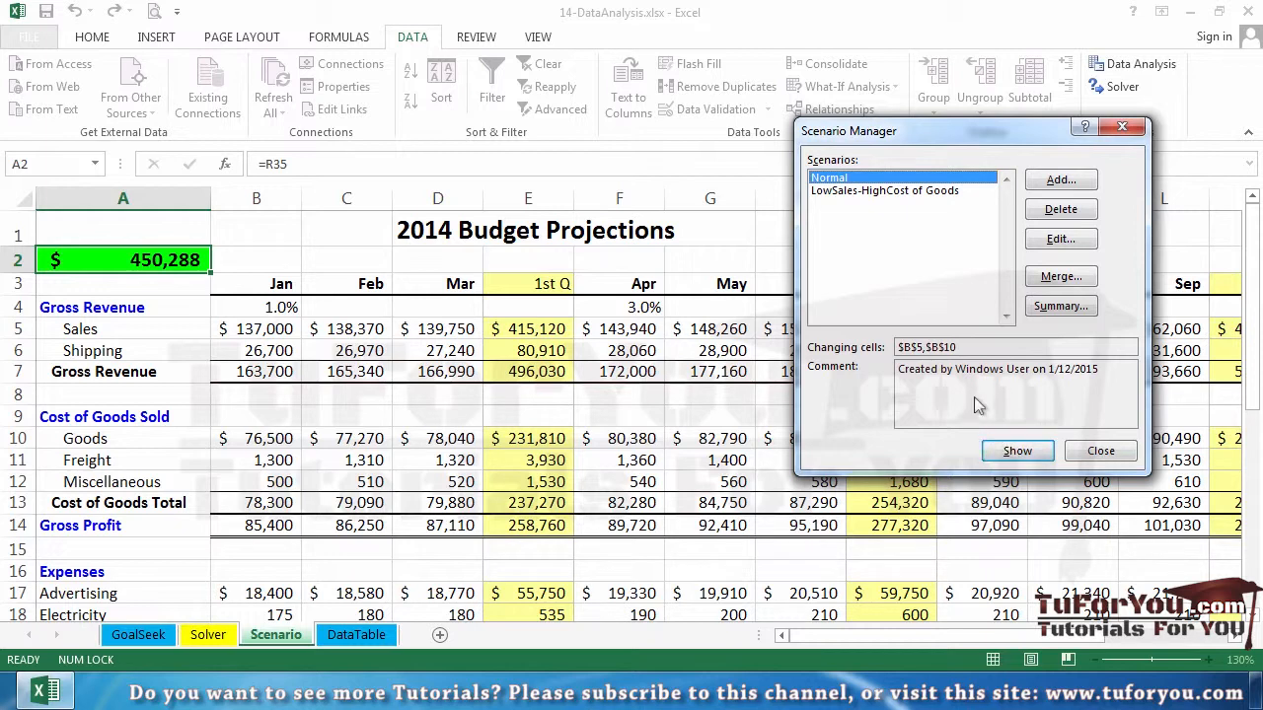
Add a third scenario named HighSales-LowCostofGoods with the same changing cells B5 and B10
click(1054, 181)
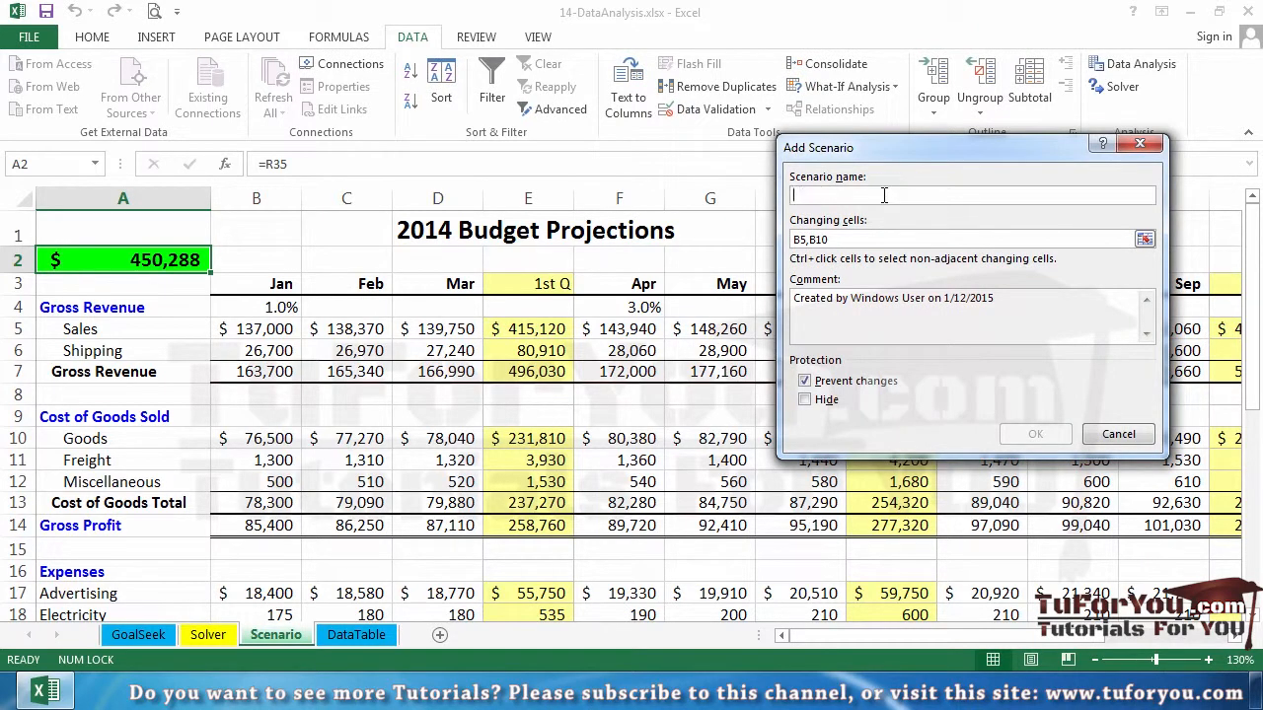
text(High)
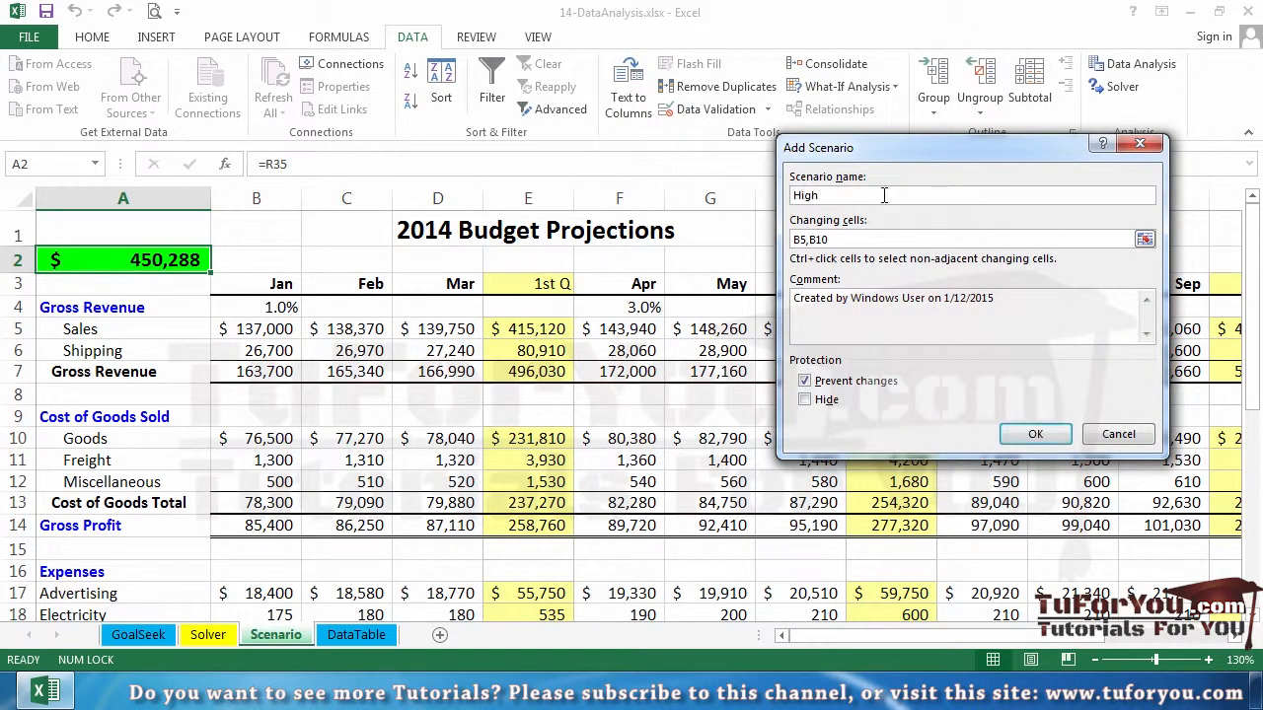
text(Sales-LowCostofGoods)
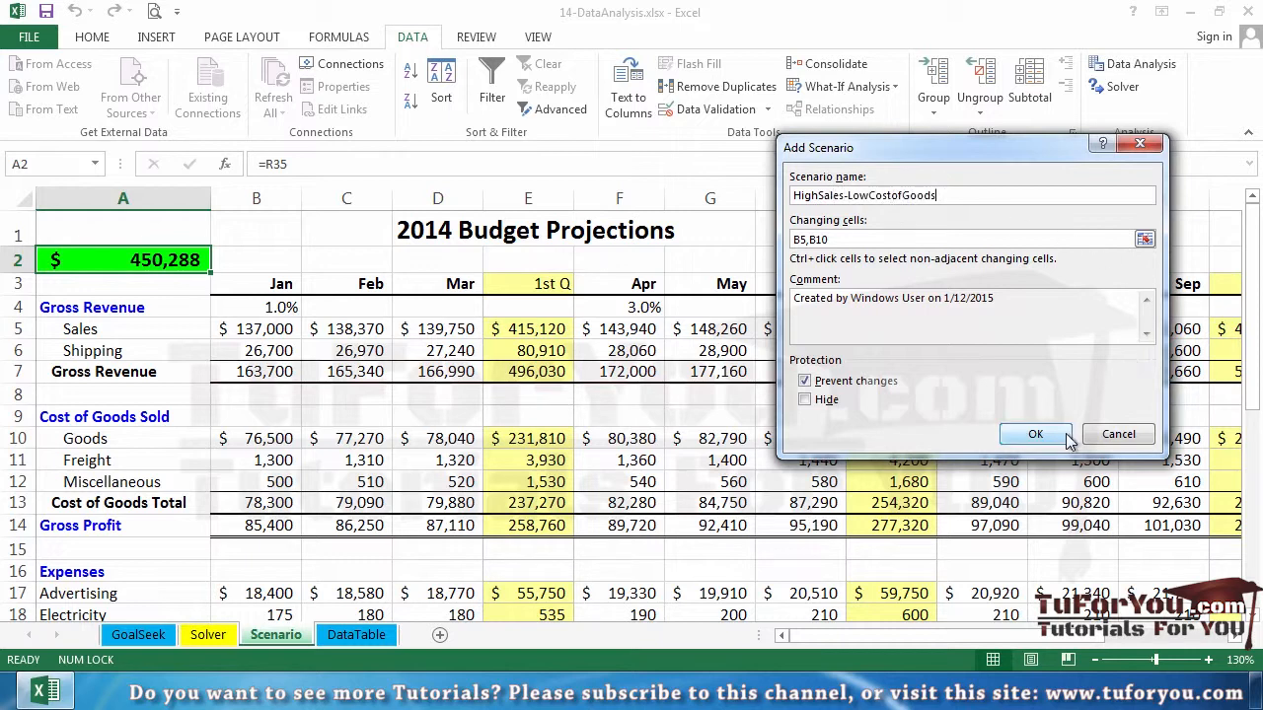
click(1036, 434)
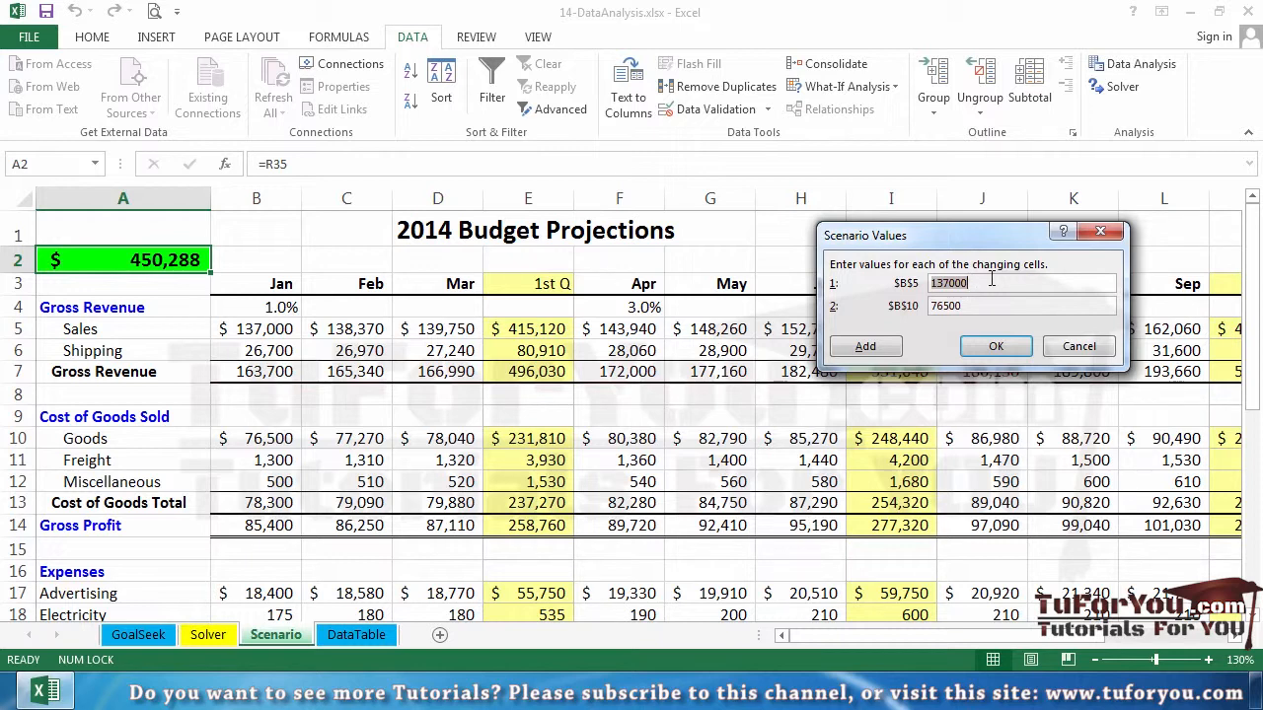
Set this scenario's values to 145000 for B5 and 70000 for B10
text(1)
key(Tab)
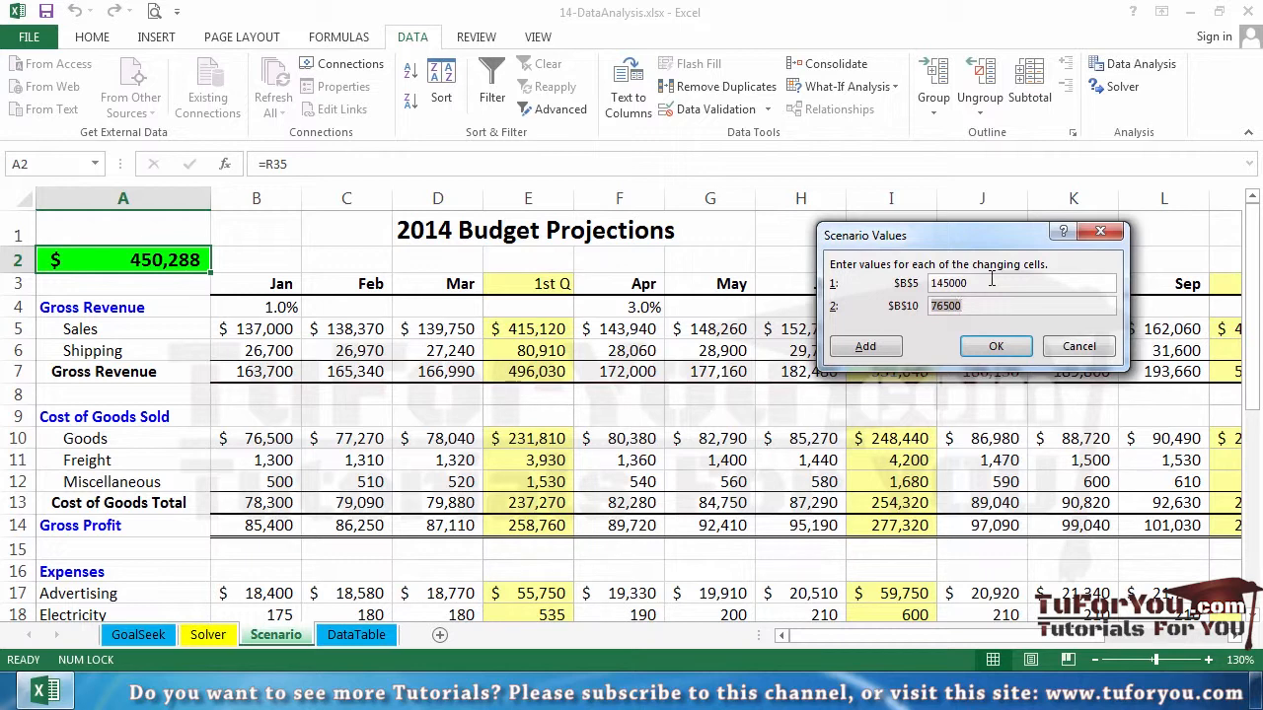
text(70000)
click(992, 345)
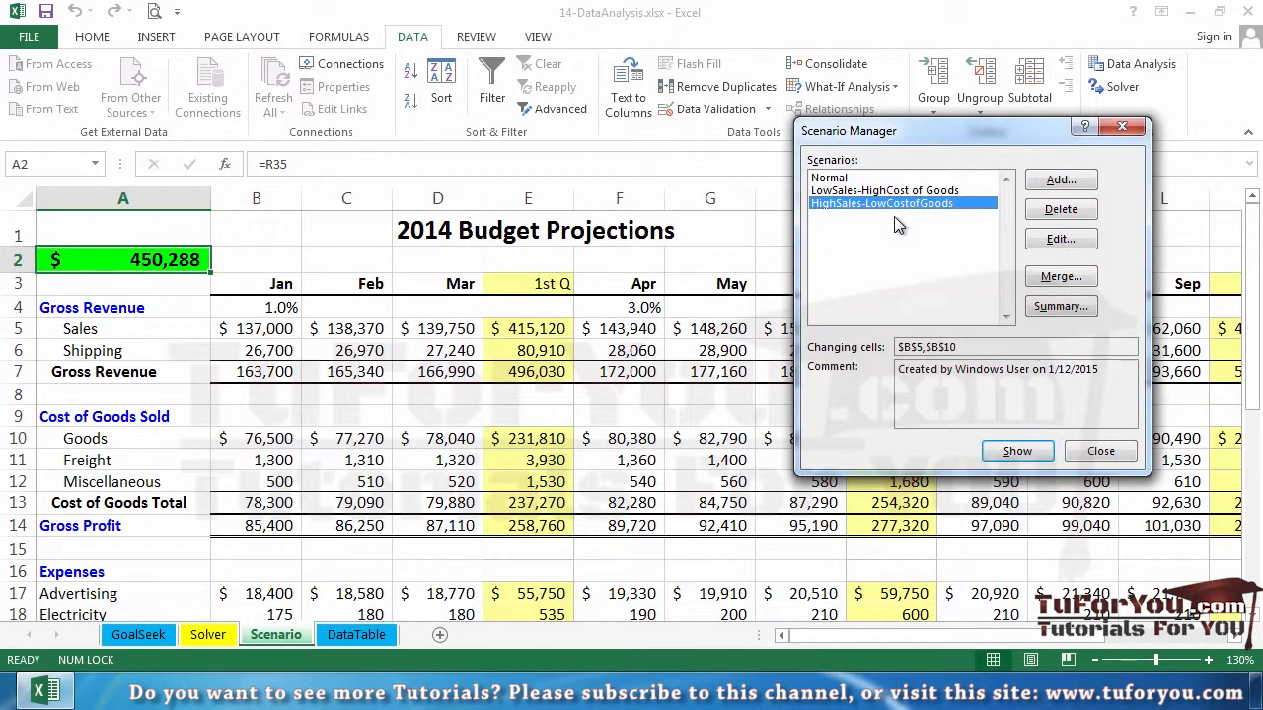
Show the HighSales-LowCostofGoods scenario on the sheet, then reopen Scenario Manager and show the Normal scenario again
click(1010, 453)
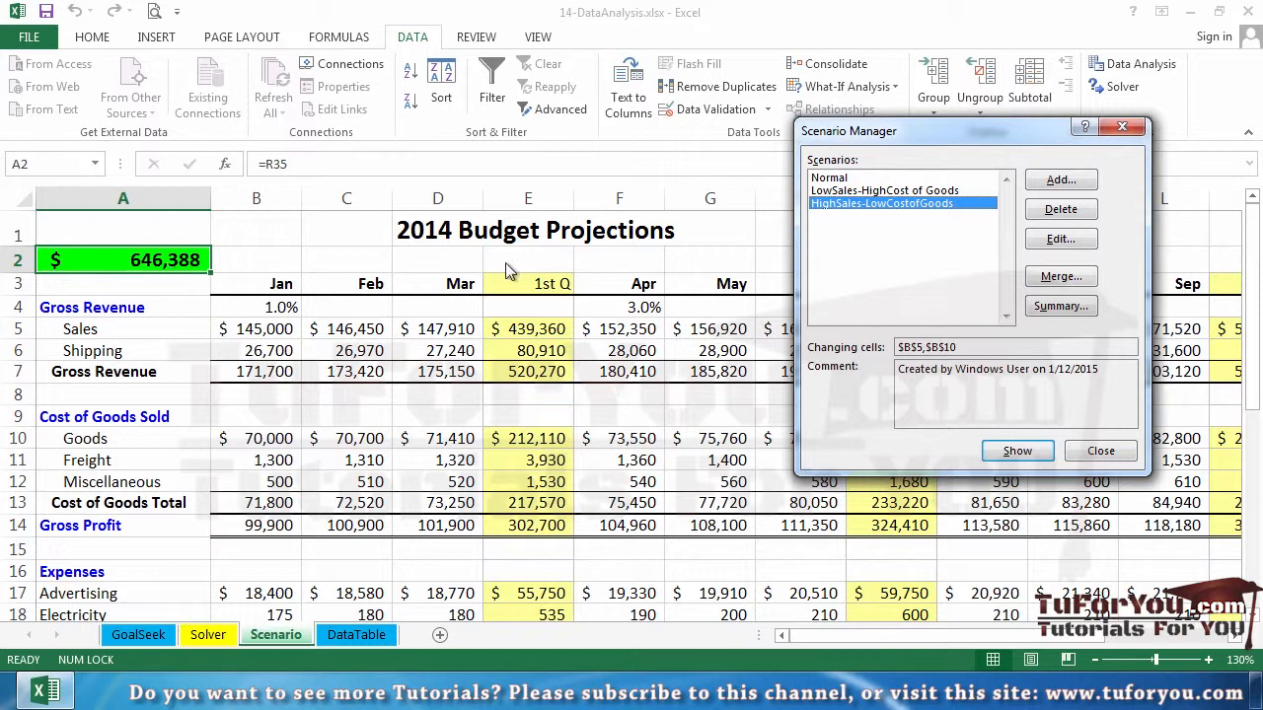
click(1132, 129)
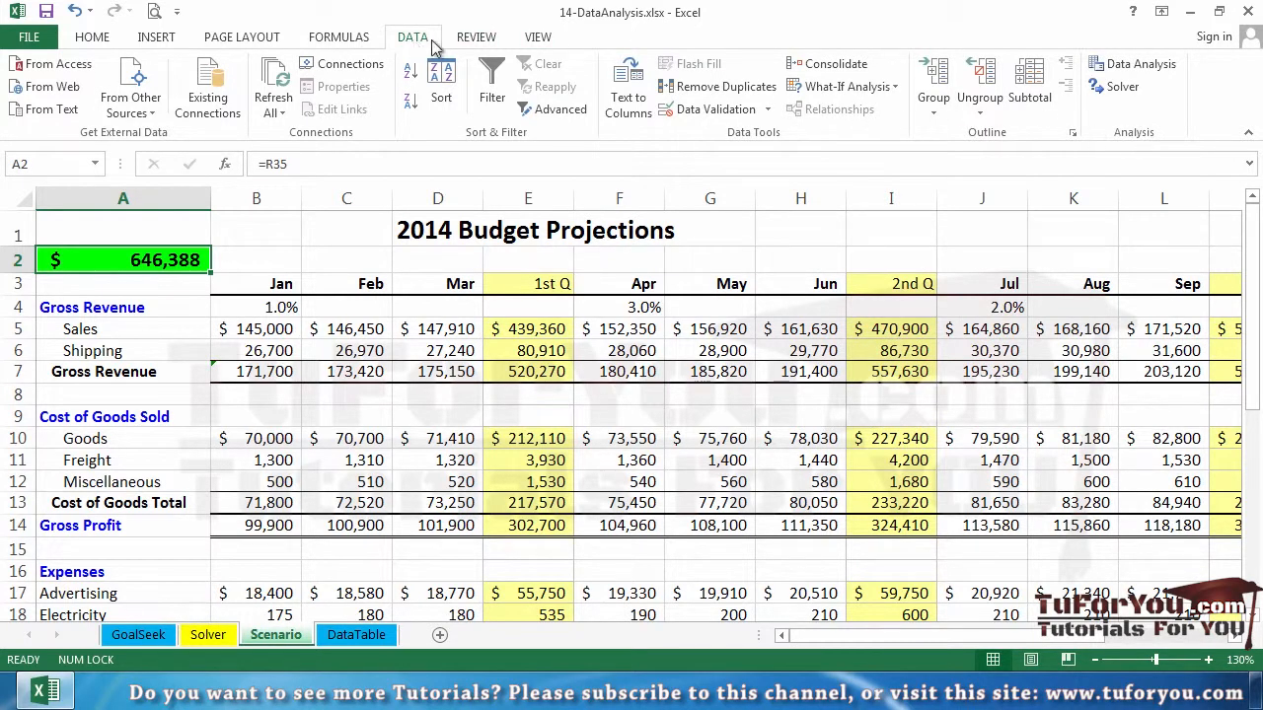
click(849, 87)
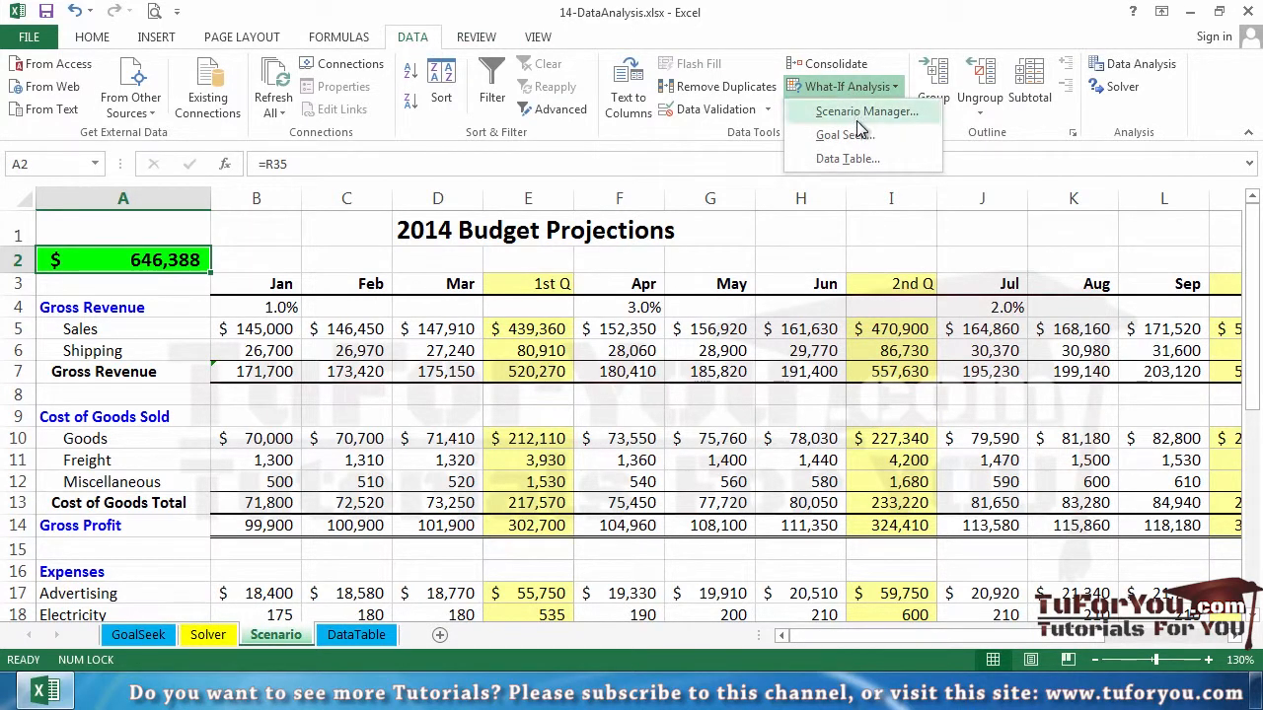
click(860, 114)
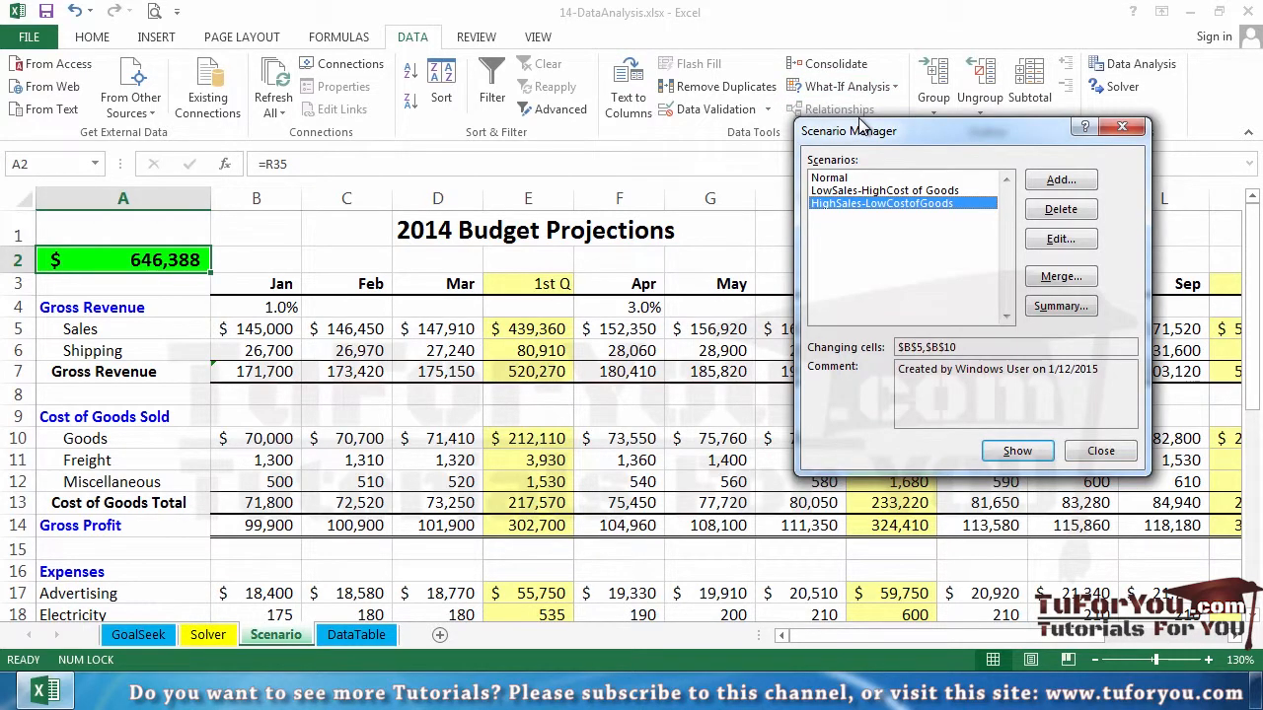
click(847, 177)
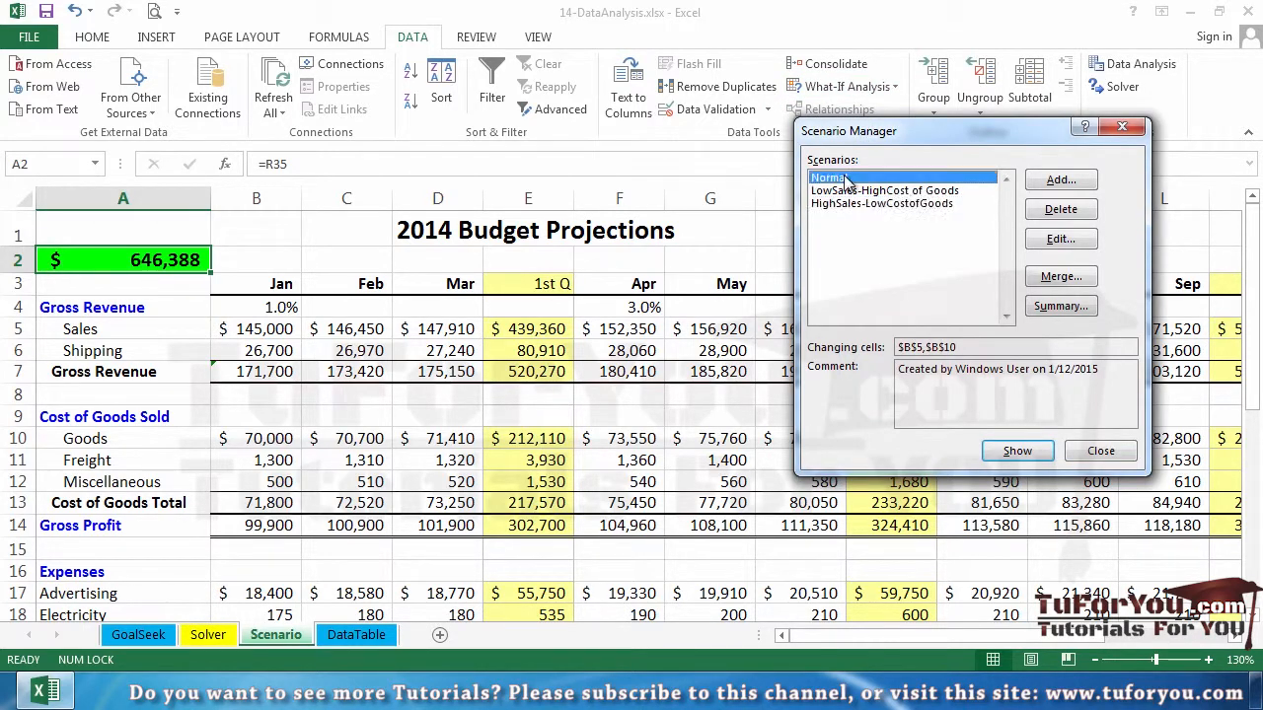
click(1006, 452)
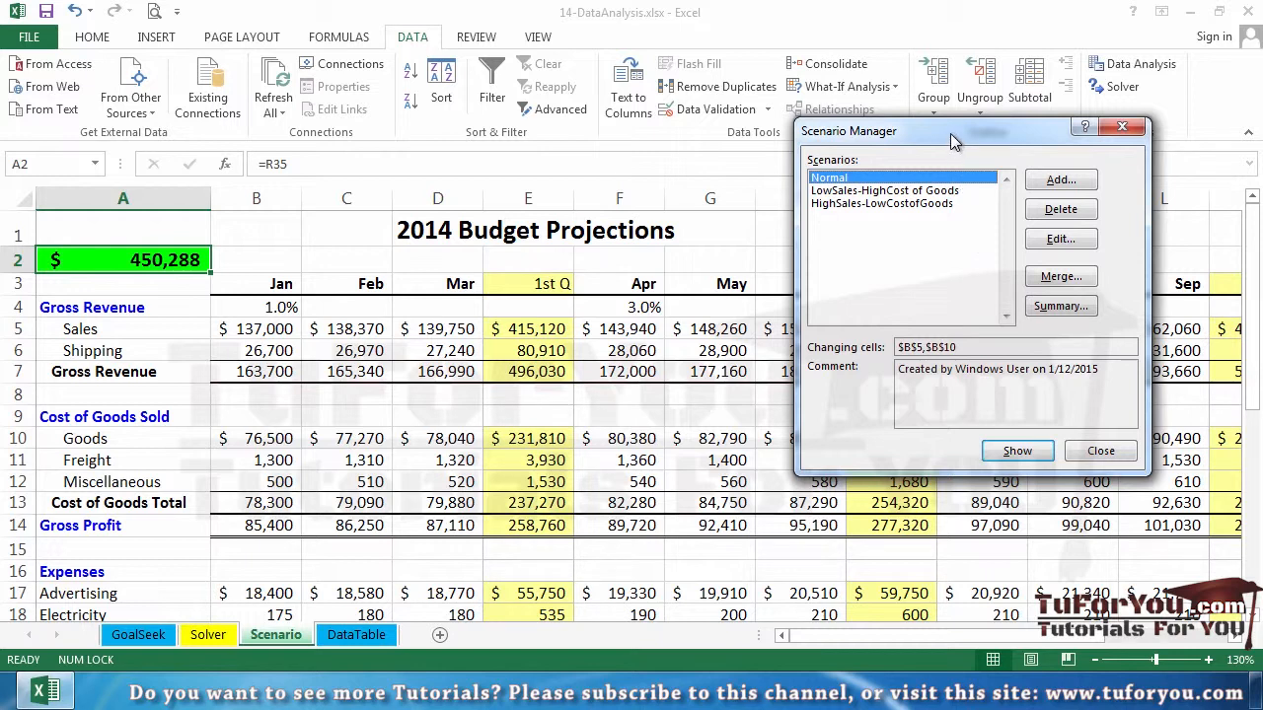
click(1120, 127)
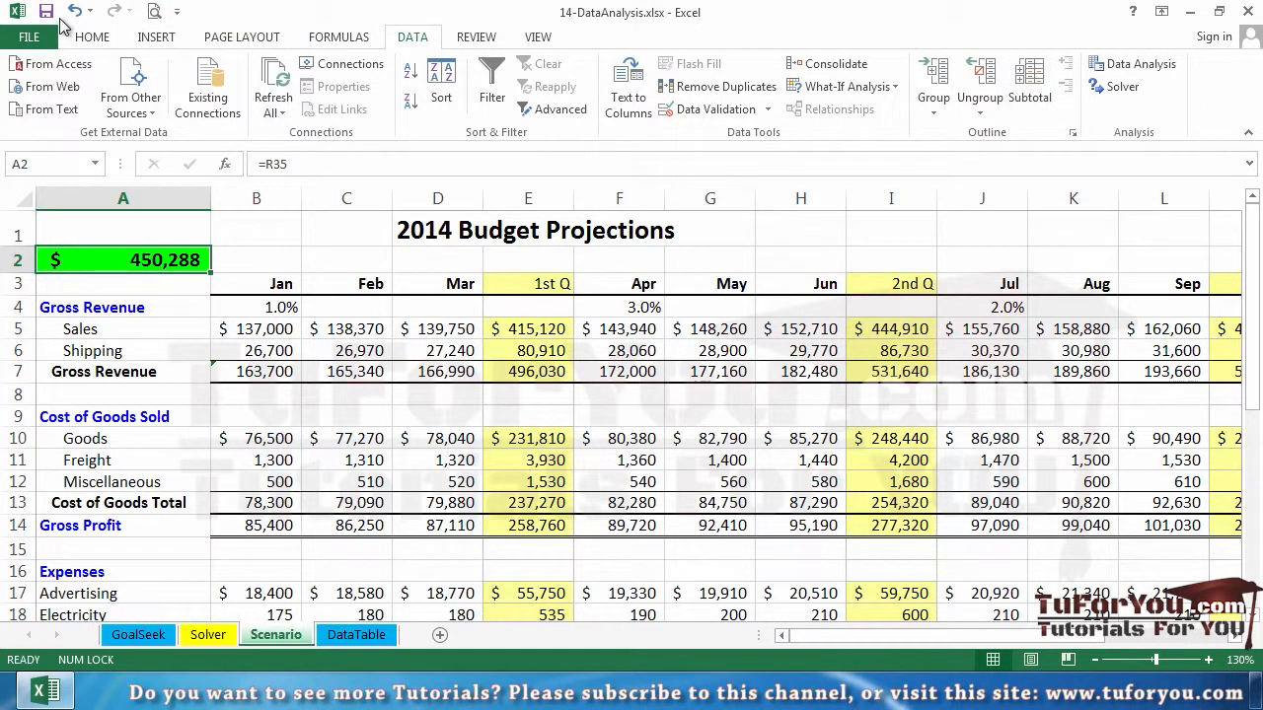
Add the Scenario command from Commands Not in the Ribbon to the Quick Access Toolbar
right_click(132, 10)
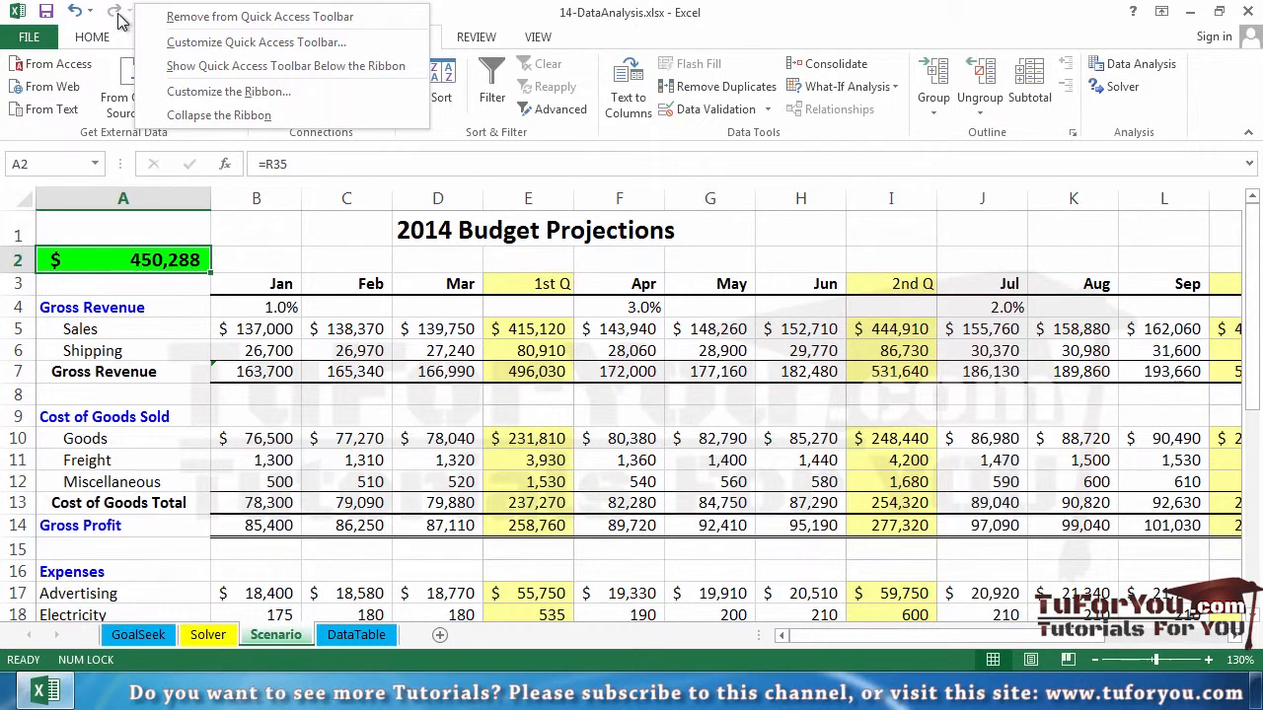
click(207, 42)
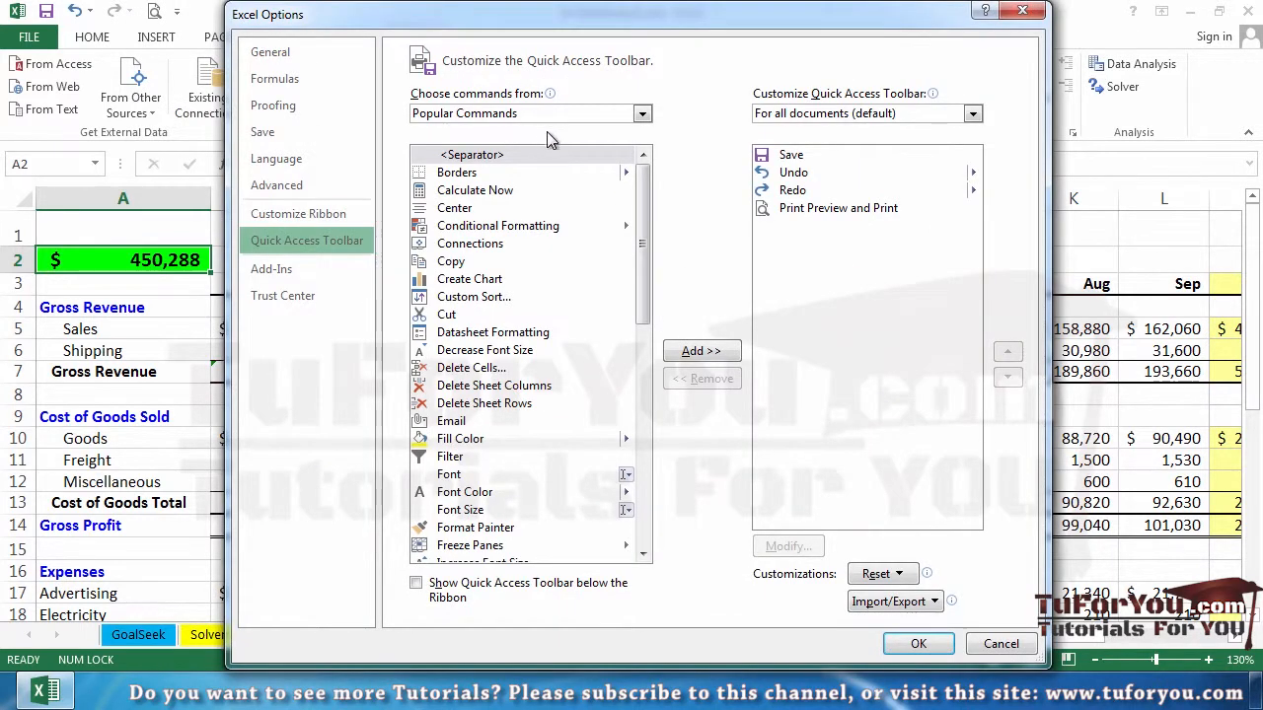
drag(643, 276, 645, 225)
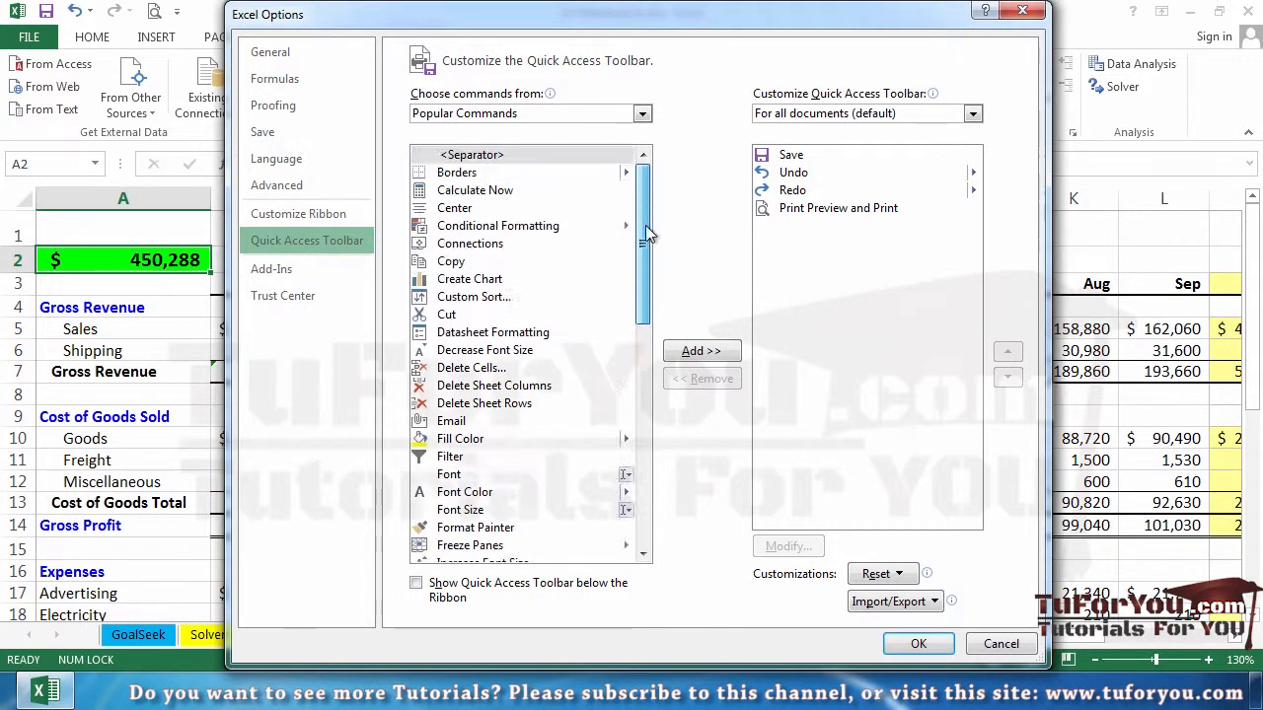
click(641, 116)
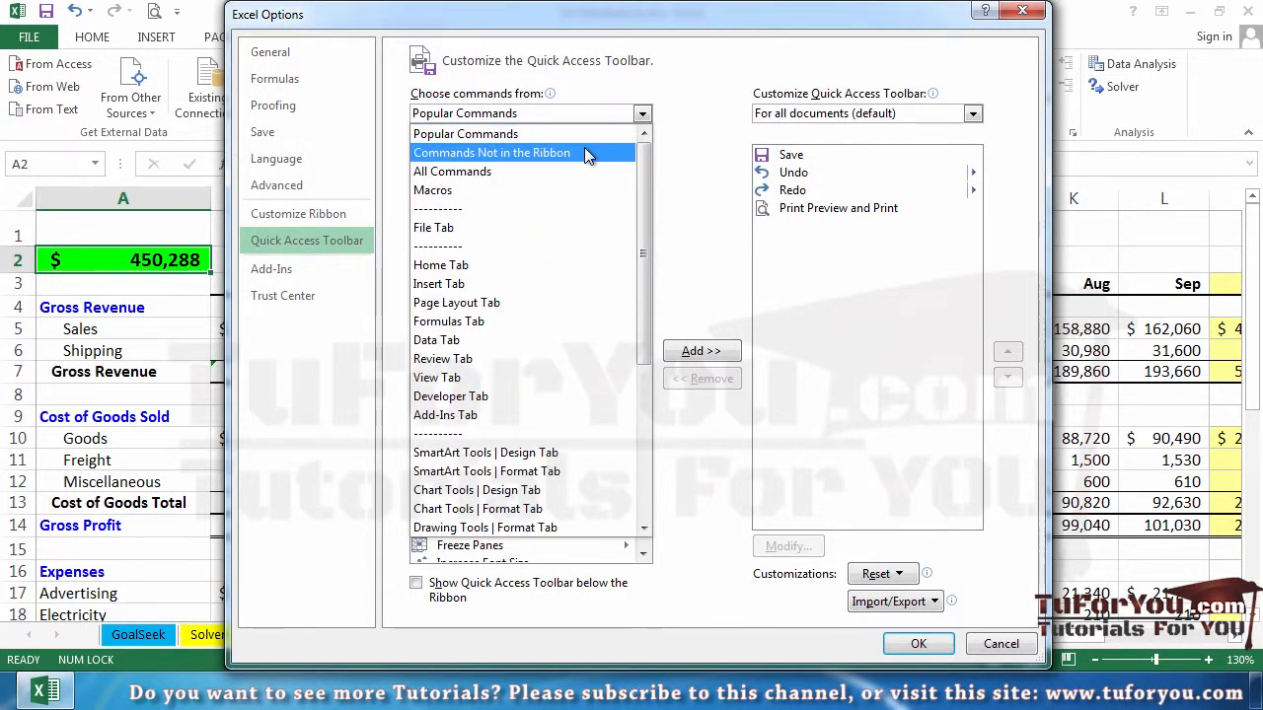
click(584, 151)
drag(642, 167, 636, 460)
click(478, 229)
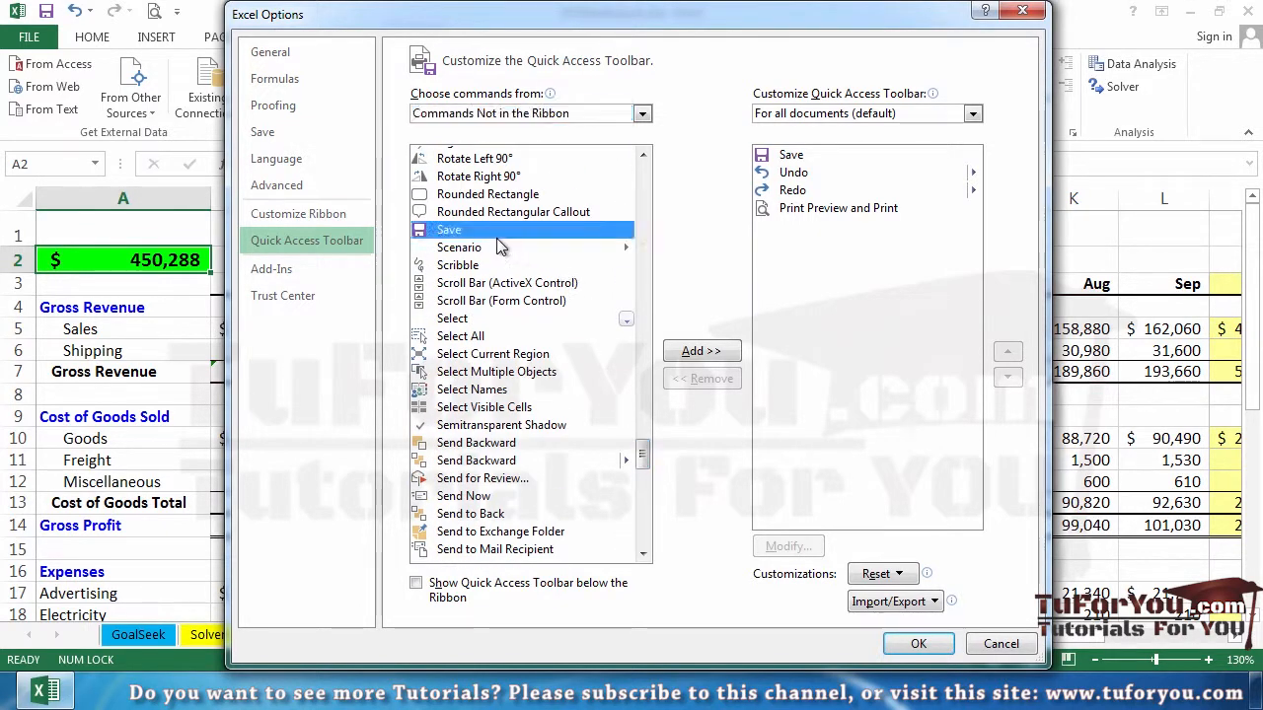
click(498, 248)
click(700, 353)
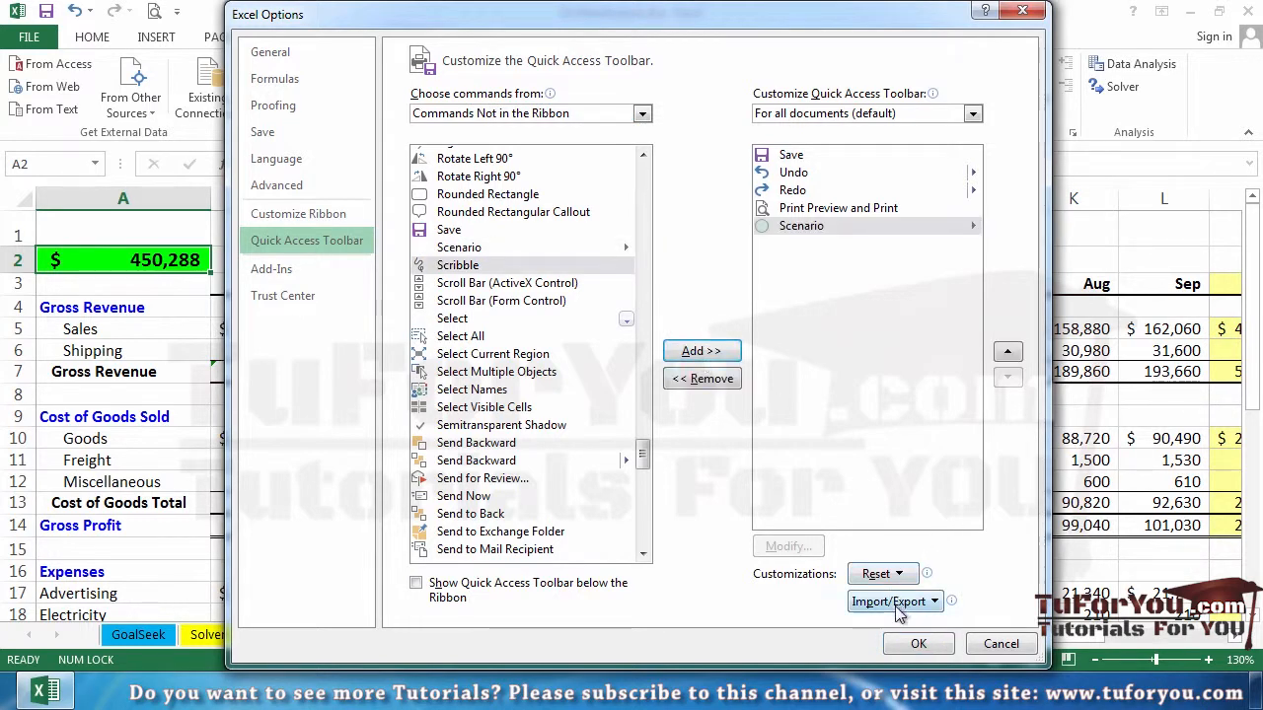
click(916, 643)
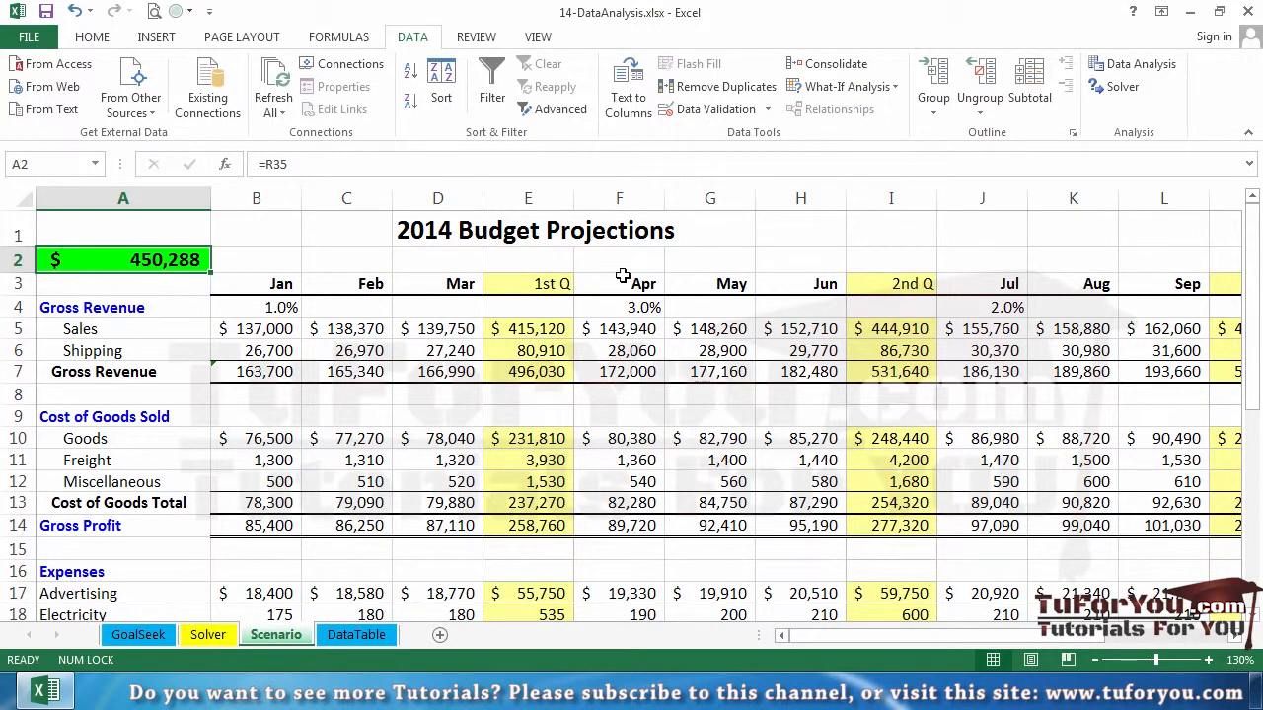
Switch scenarios from the Quick Access Toolbar: HighSales-LowCostofGoods, then Normal, then LowSales-HighCost of Goods
click(188, 11)
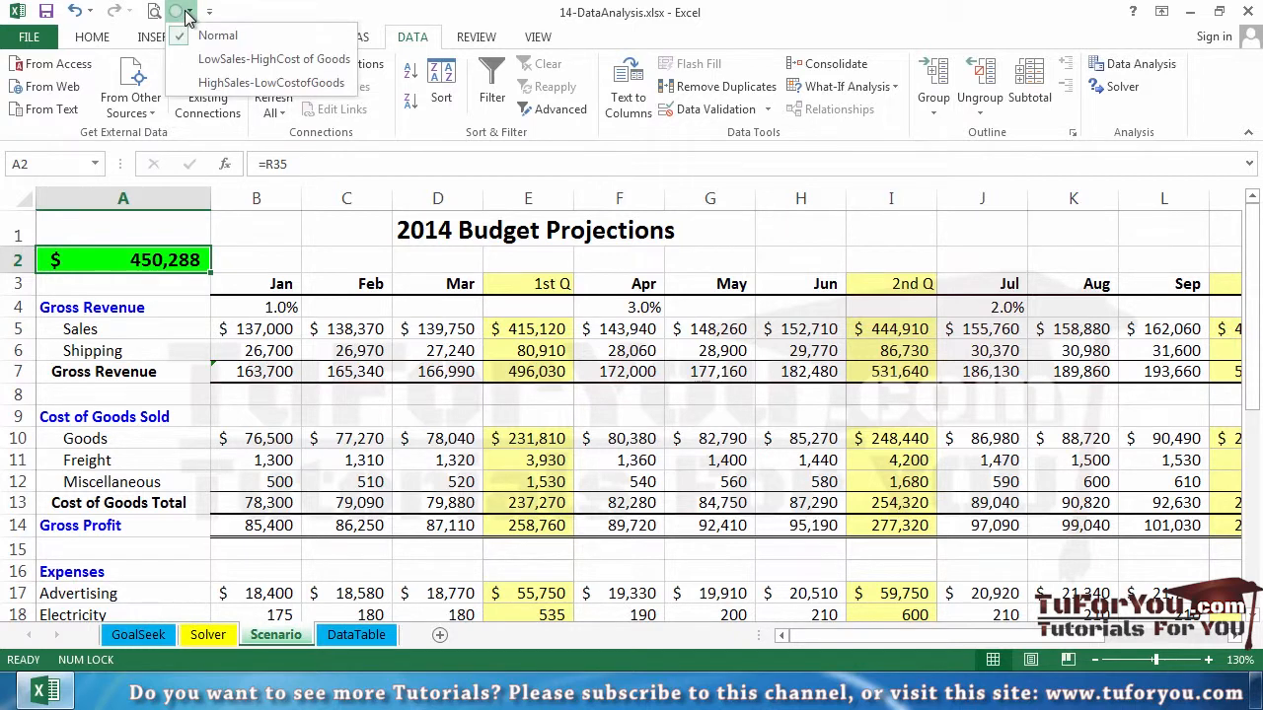
click(208, 85)
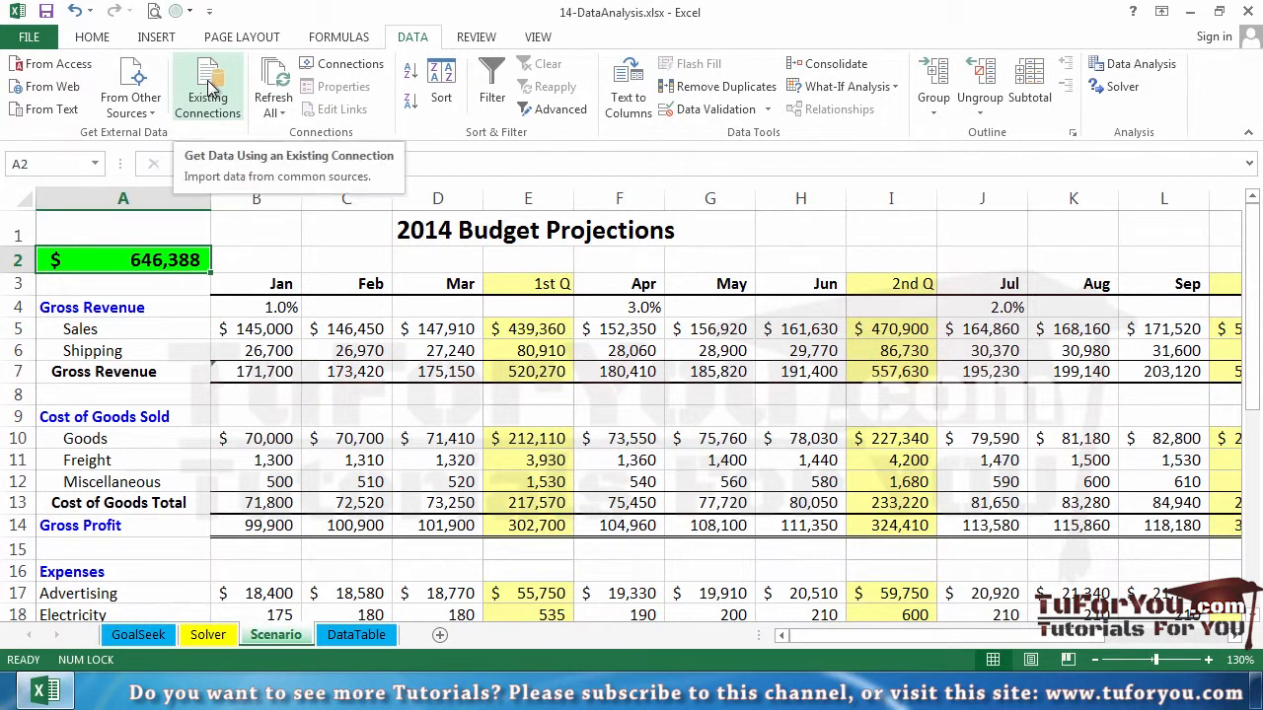
click(190, 14)
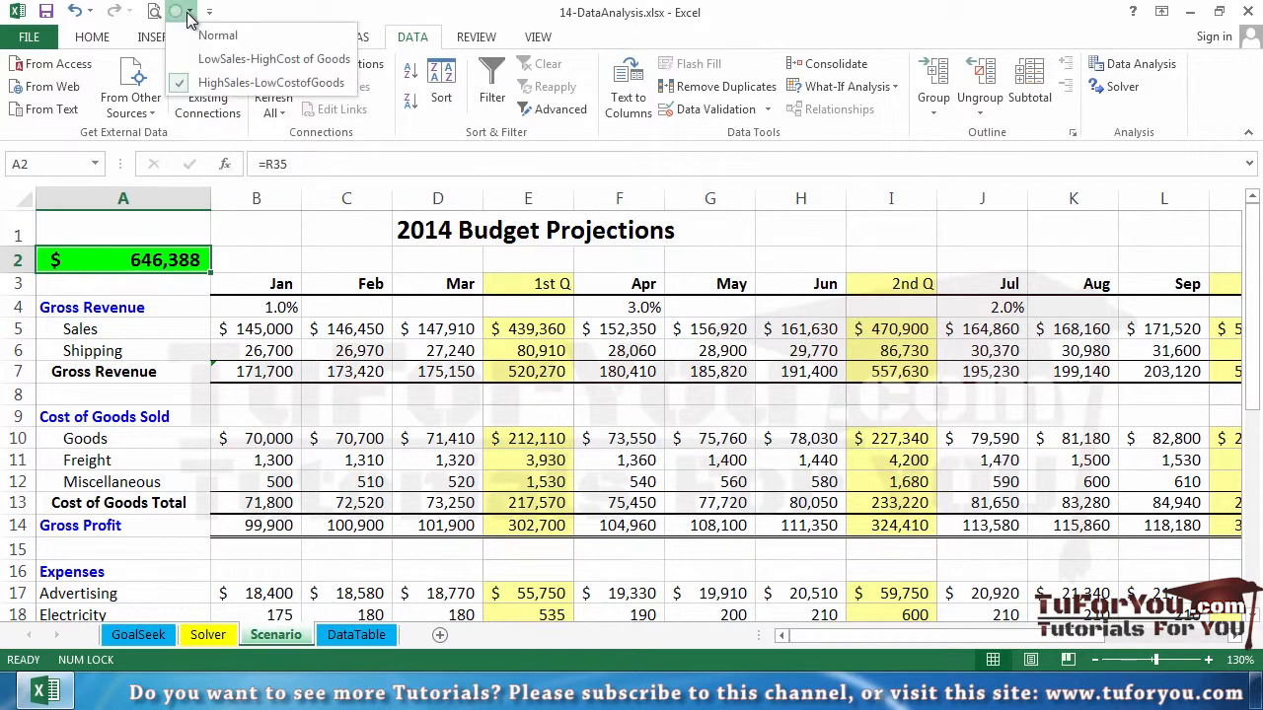
click(205, 59)
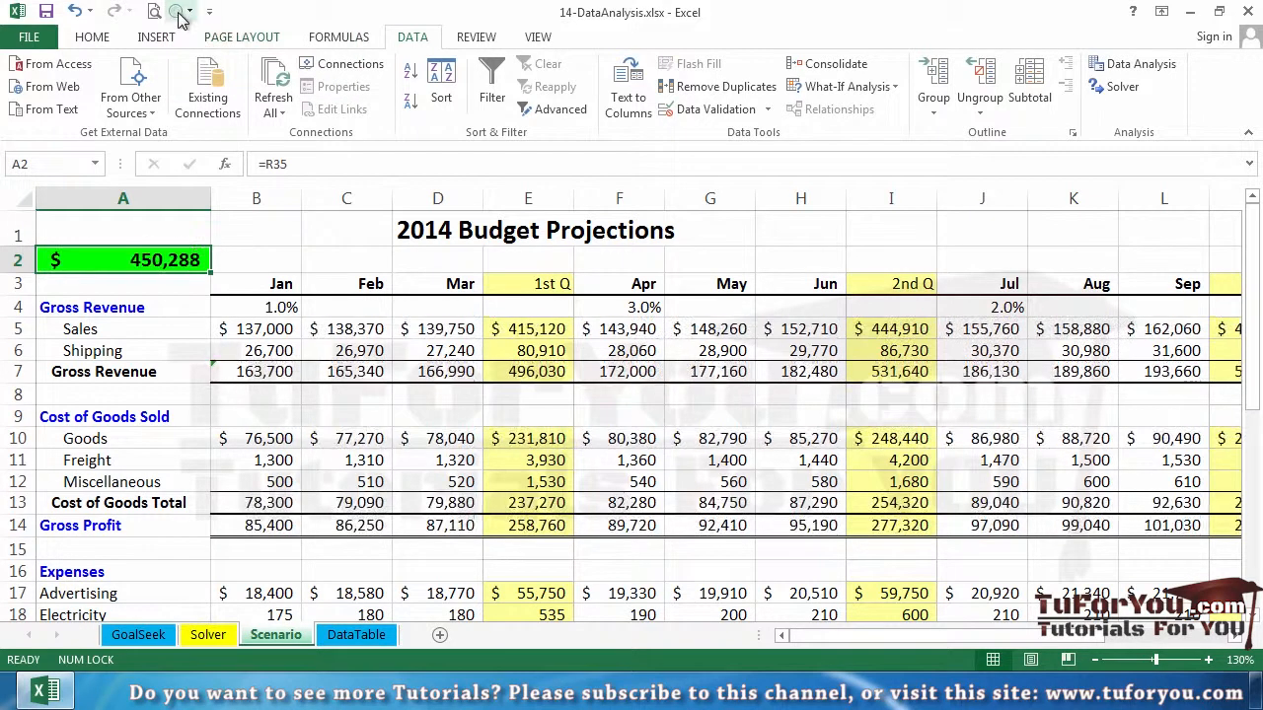
click(190, 12)
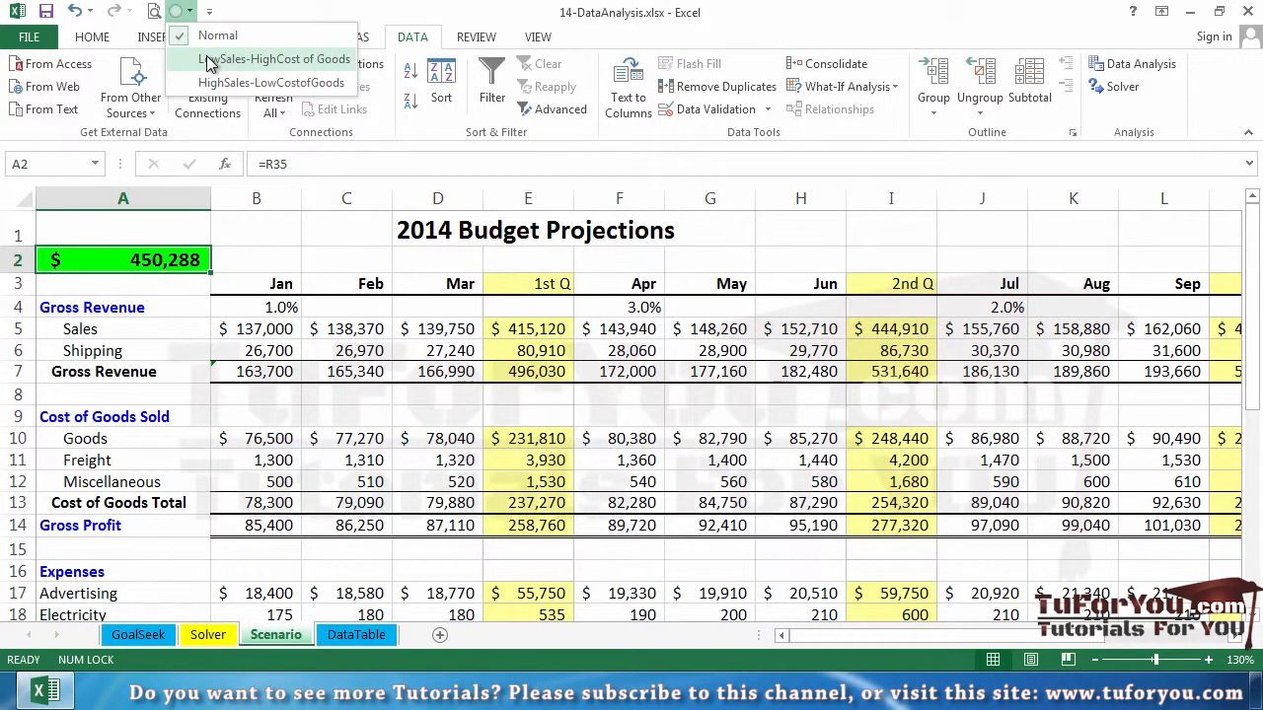
click(207, 60)
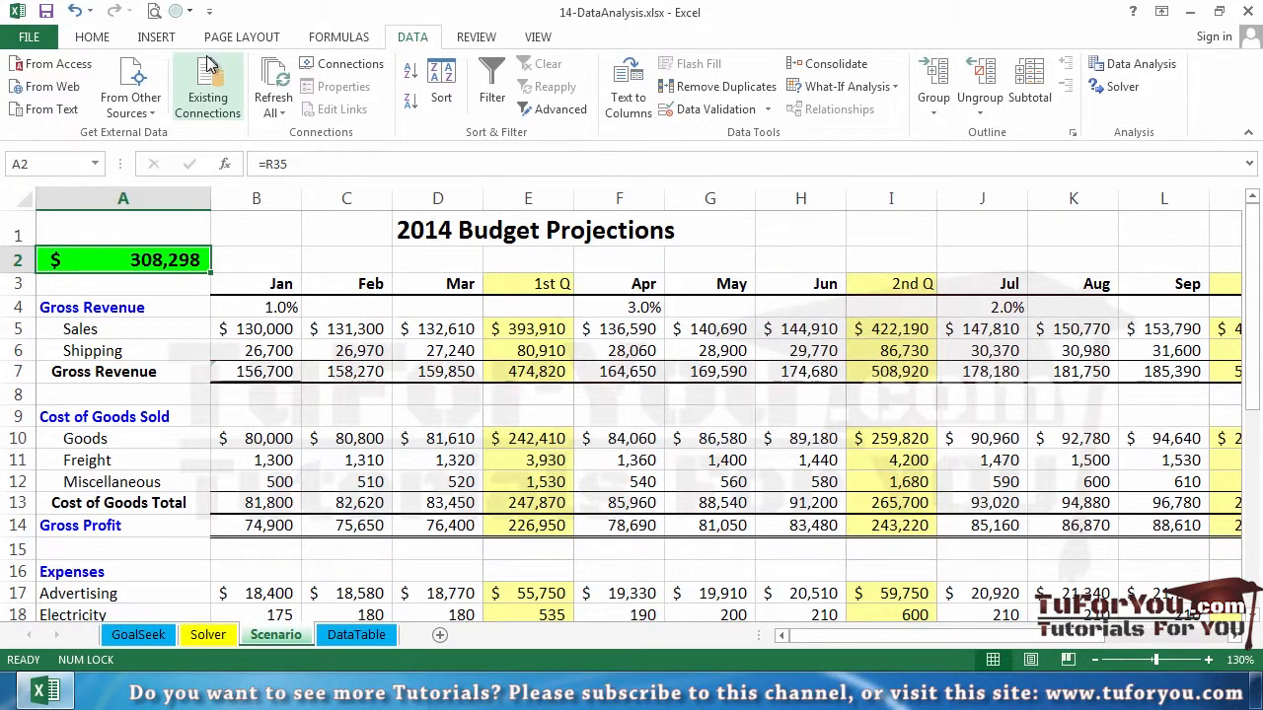